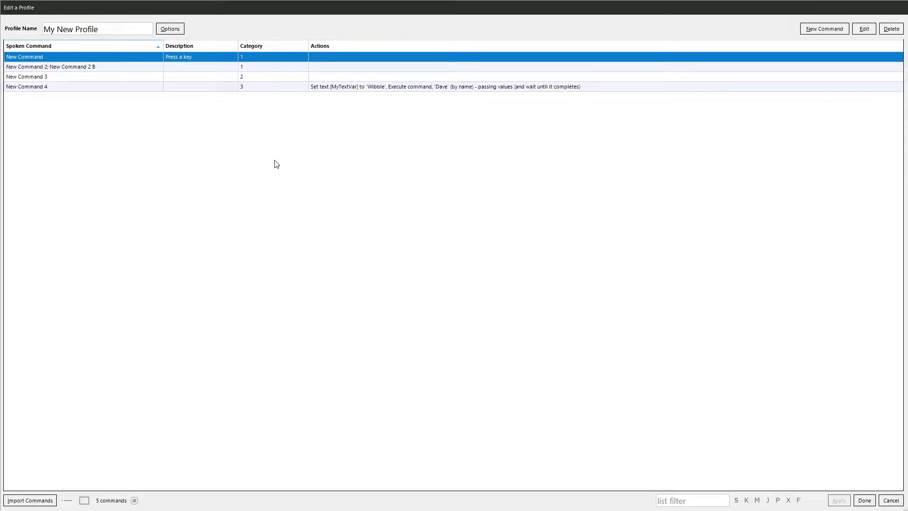
Open the profile's first command, New Command, for editing.
double_click(39, 58)
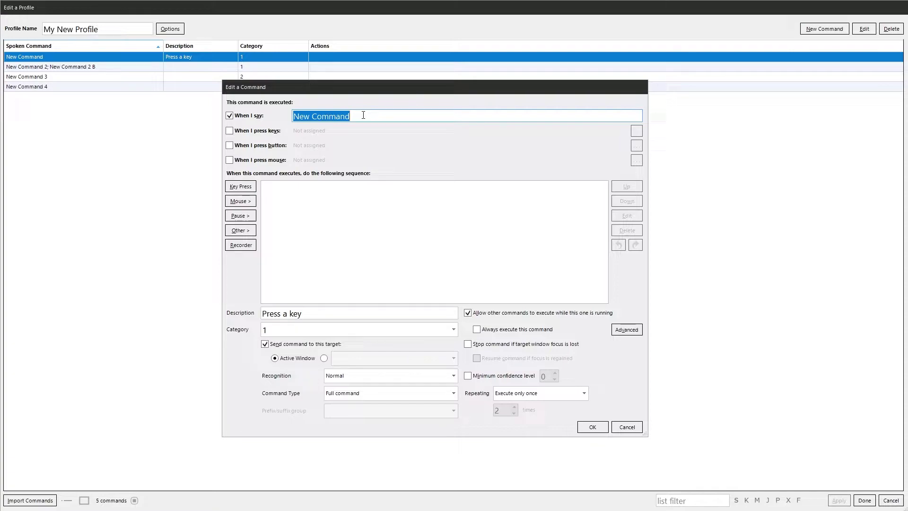
Try the keyboard shortcut Left Alt+J for the command with the double-tap option, switching it to long-pressed.
click(240, 132)
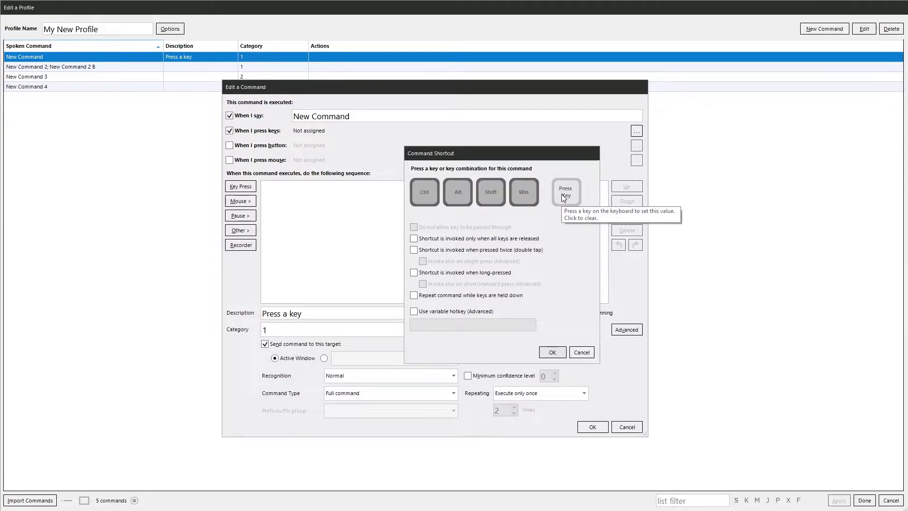
key(j)
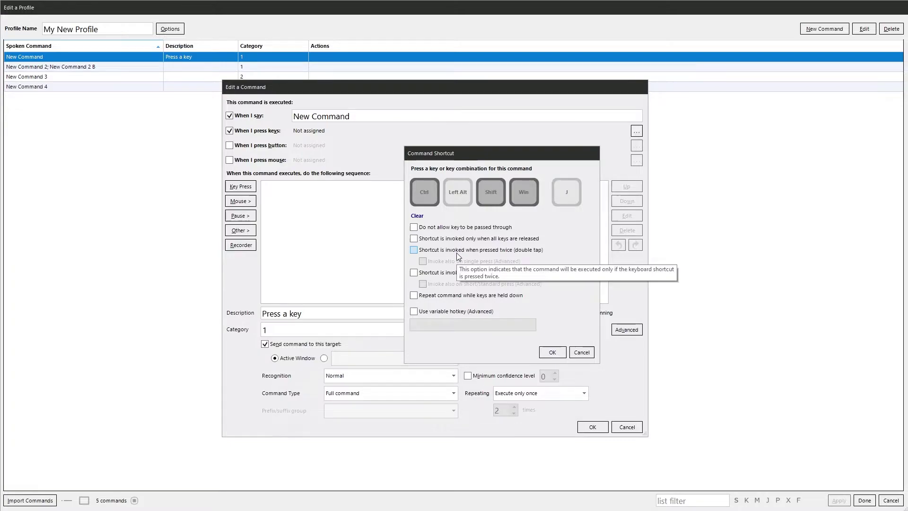
click(433, 255)
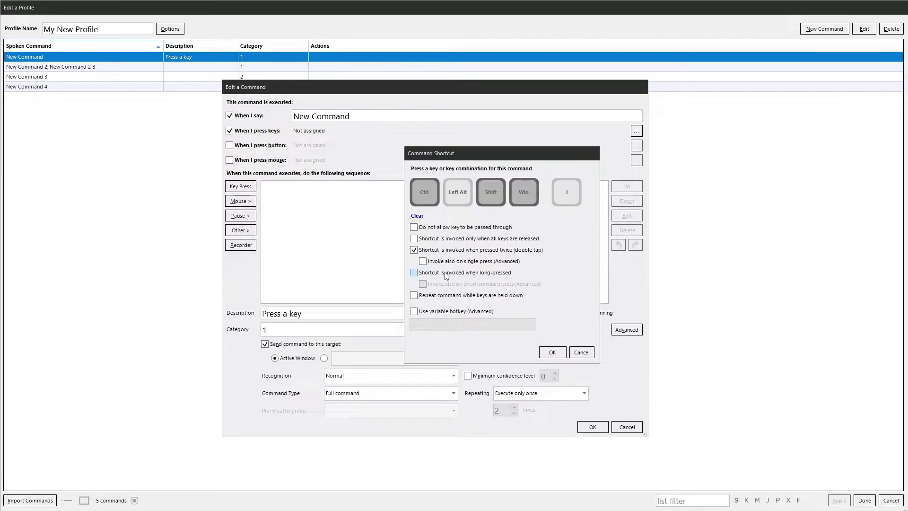
mouse_move(449, 265)
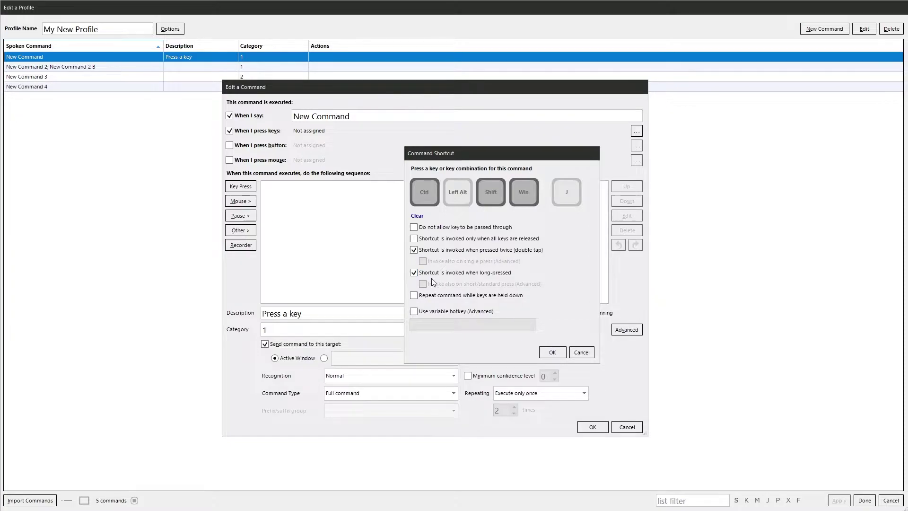
click(414, 272)
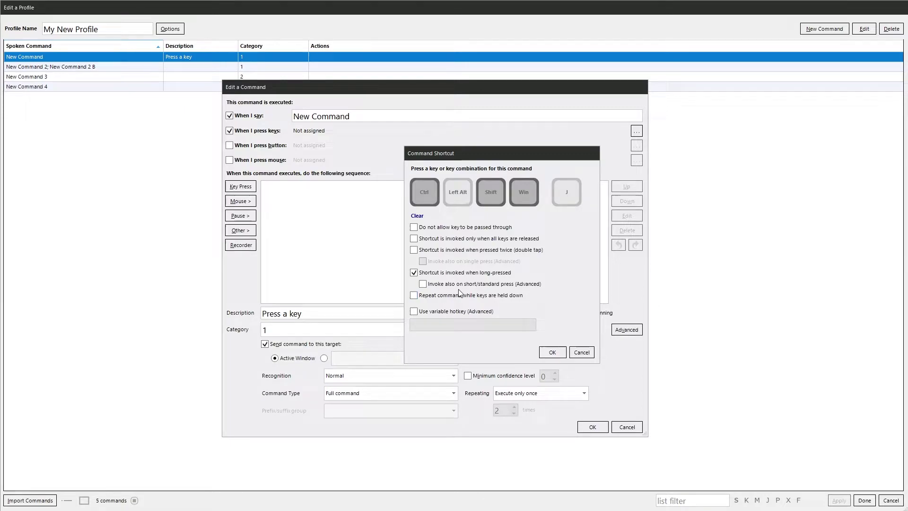
mouse_move(463, 288)
Try a variable hotkey named EliteUIUP for the command's shortcut and discard the shortcut settings.
click(443, 313)
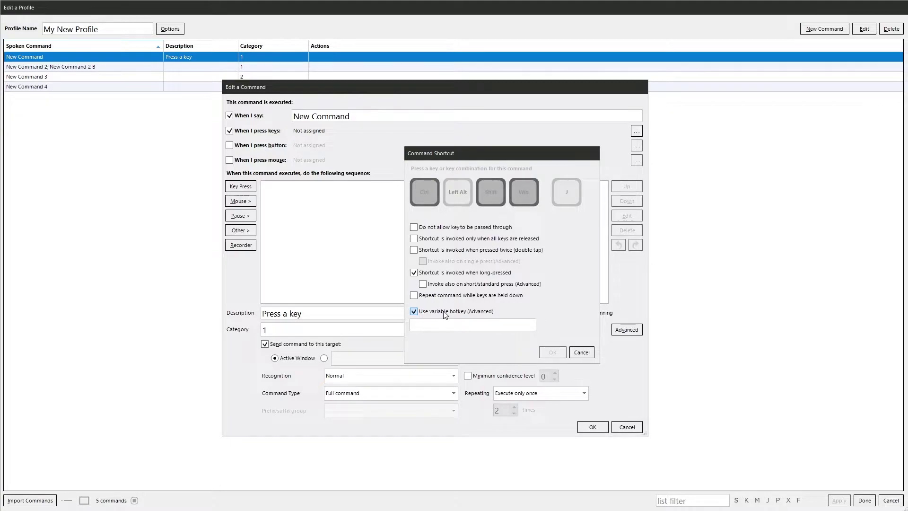
click(453, 322)
text(EliteUIUP)
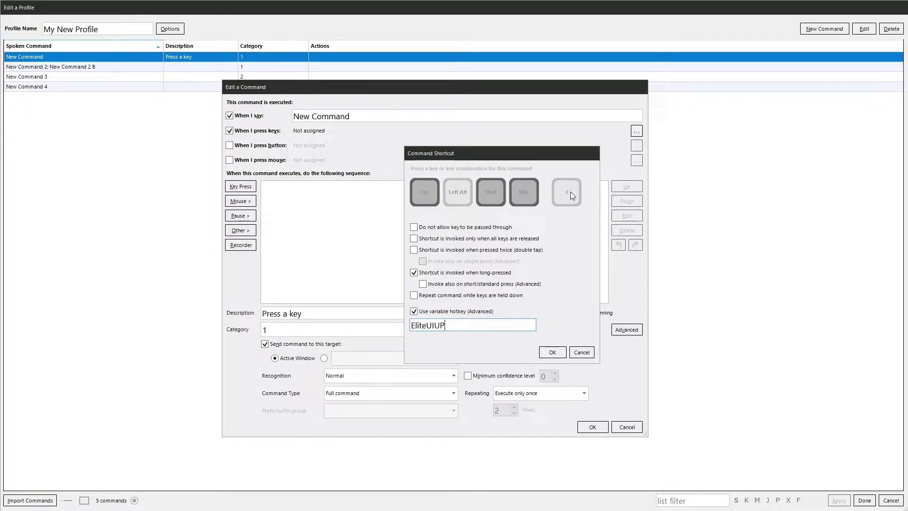
drag(447, 326, 407, 325)
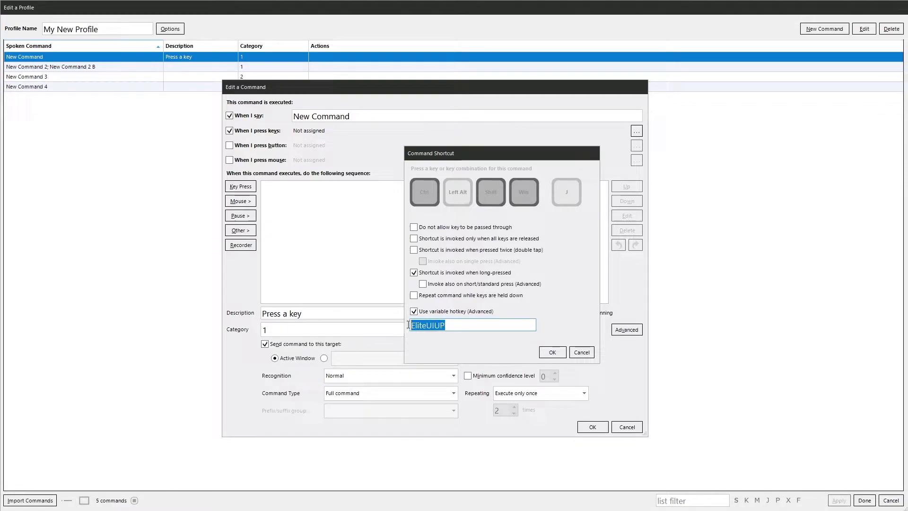
key(Escape)
Examine the joystick button and mouse shortcut options for the command without assigning either.
click(262, 147)
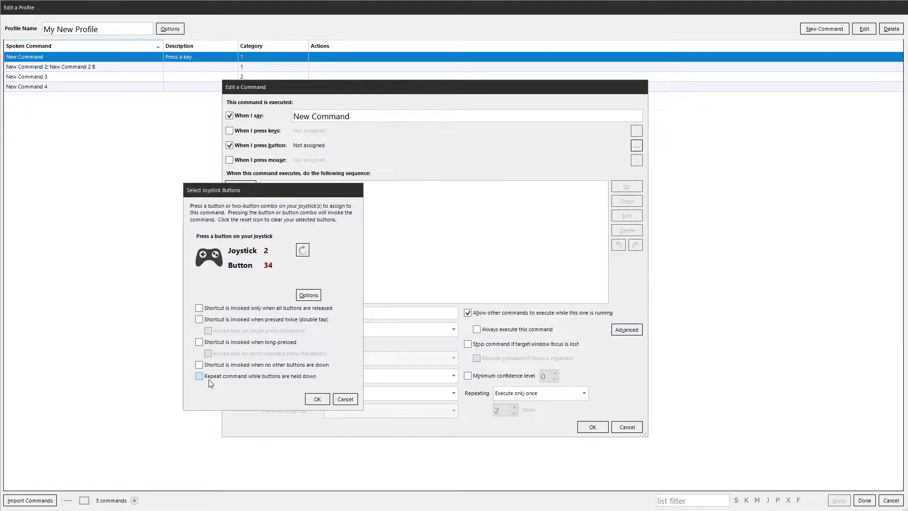
click(345, 398)
click(230, 160)
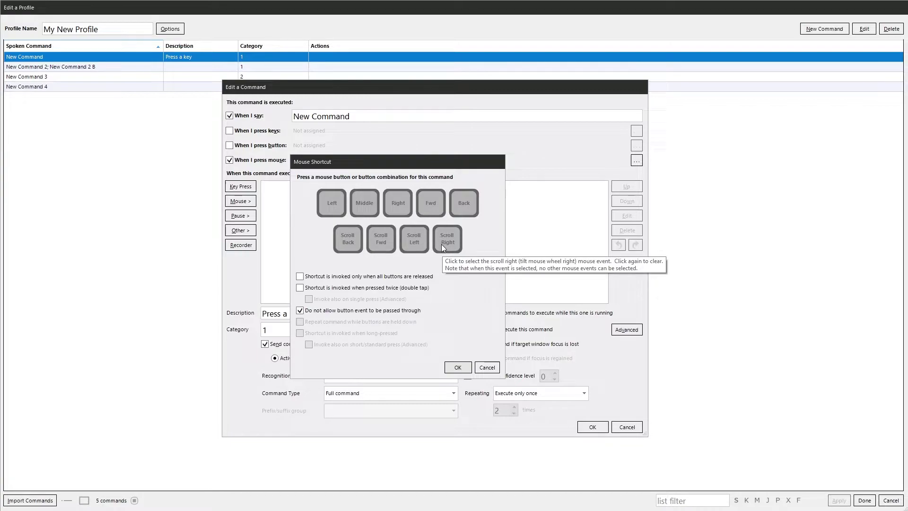
key(Escape)
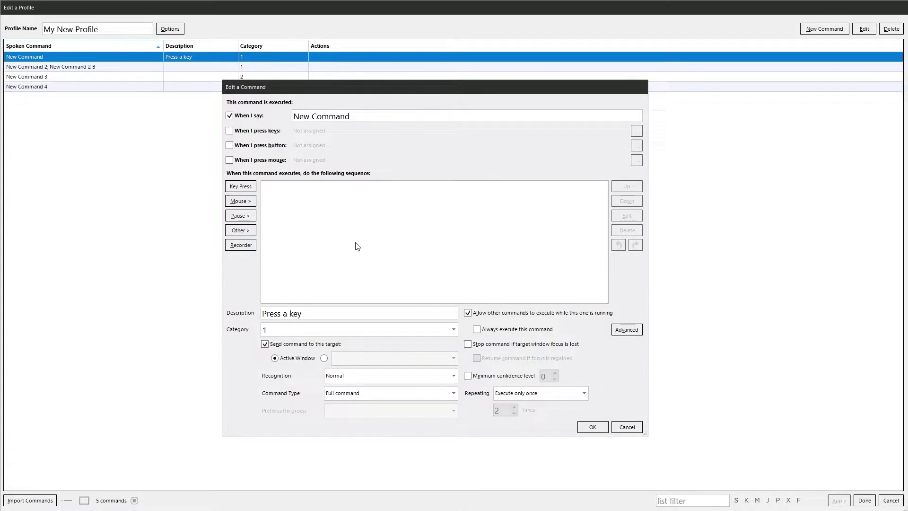
Try Numeric 9 as the key of a new keypress action, choosing it from the key list, and clear it again.
click(243, 189)
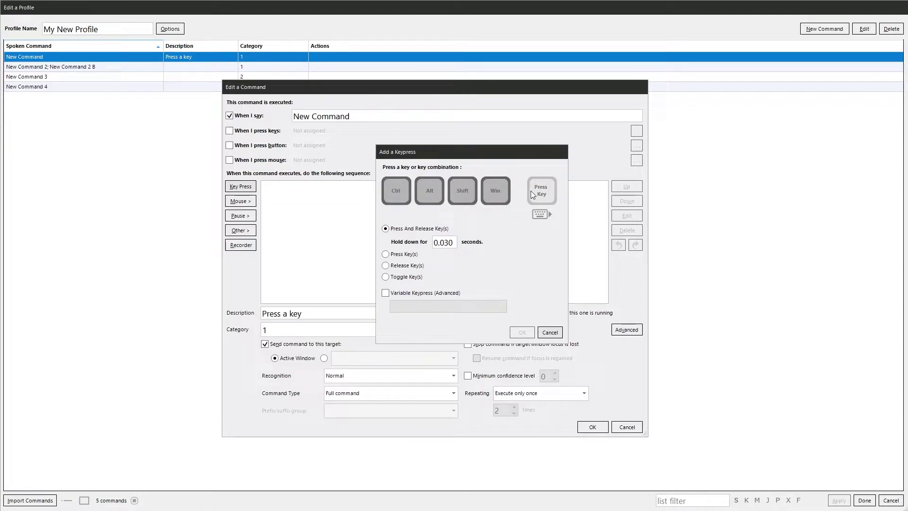
click(542, 217)
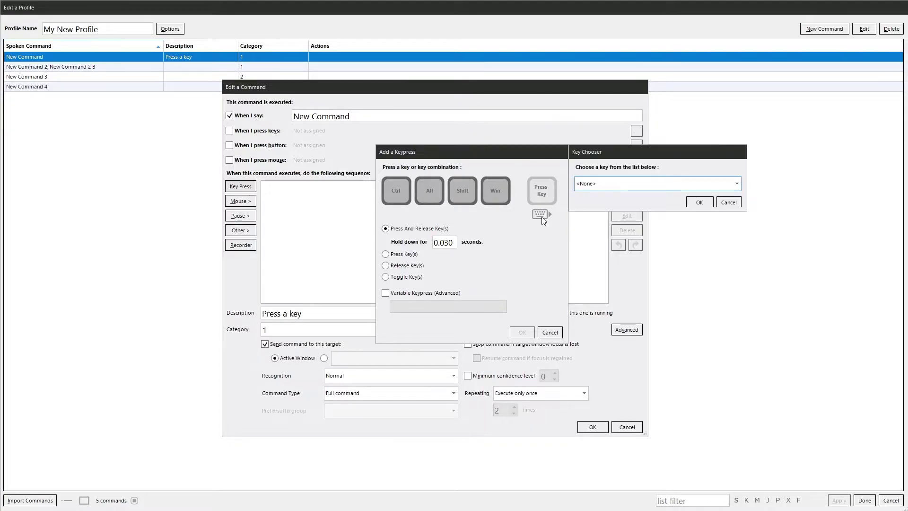
click(737, 185)
drag(734, 212, 735, 367)
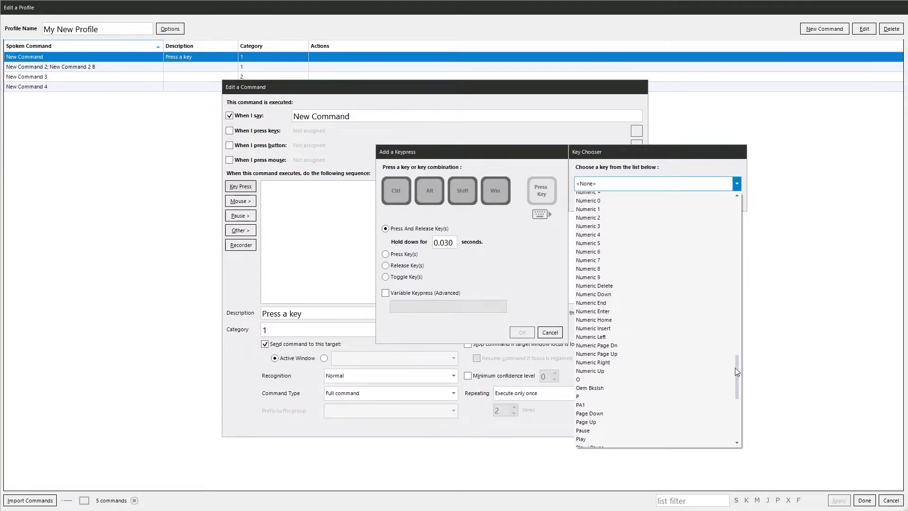
click(586, 278)
click(691, 199)
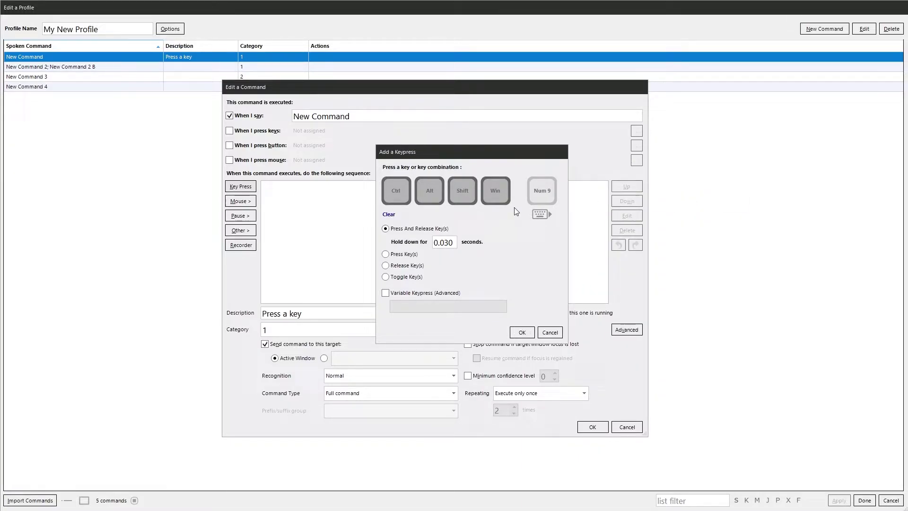
click(389, 214)
key(KP_9)
click(388, 215)
Add an action to the command sequence that presses the Q key down without releasing it.
click(453, 242)
click(385, 254)
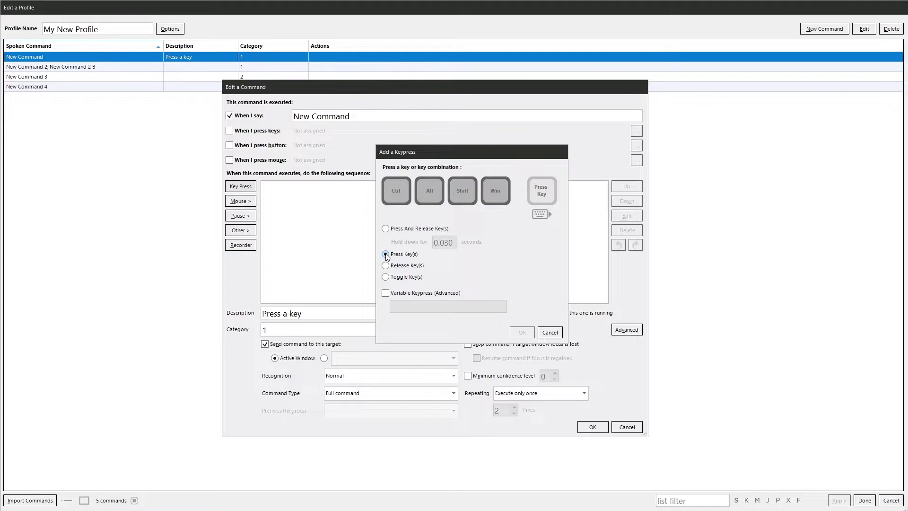
key(q)
click(521, 332)
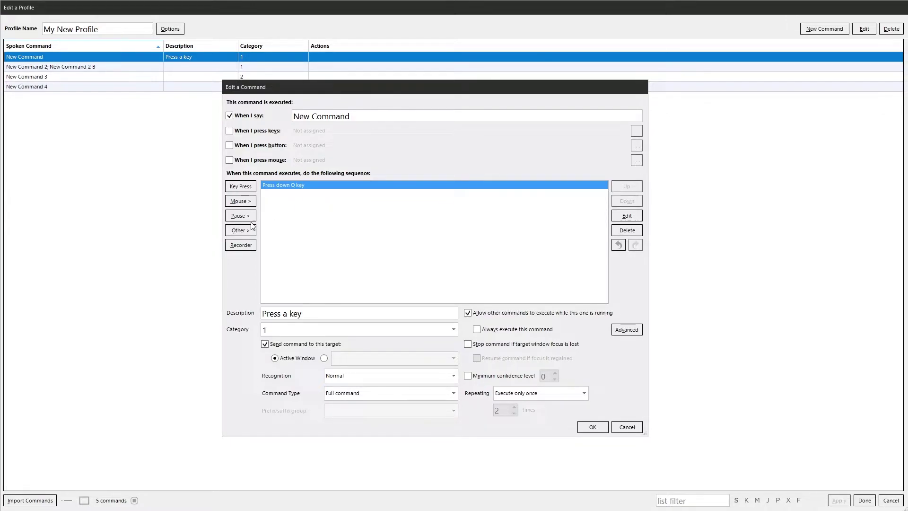
Add an action that releases the Q key, and delete both Q key actions from the sequence.
click(241, 188)
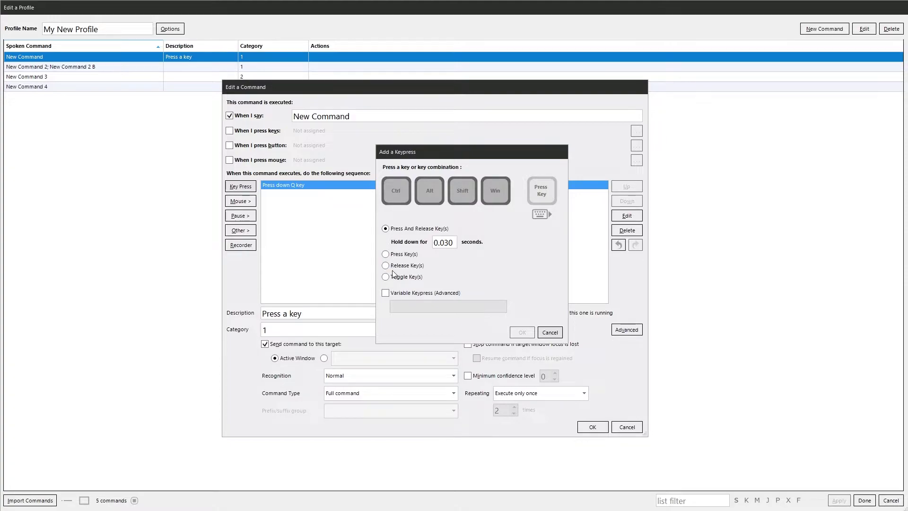
click(385, 254)
click(386, 265)
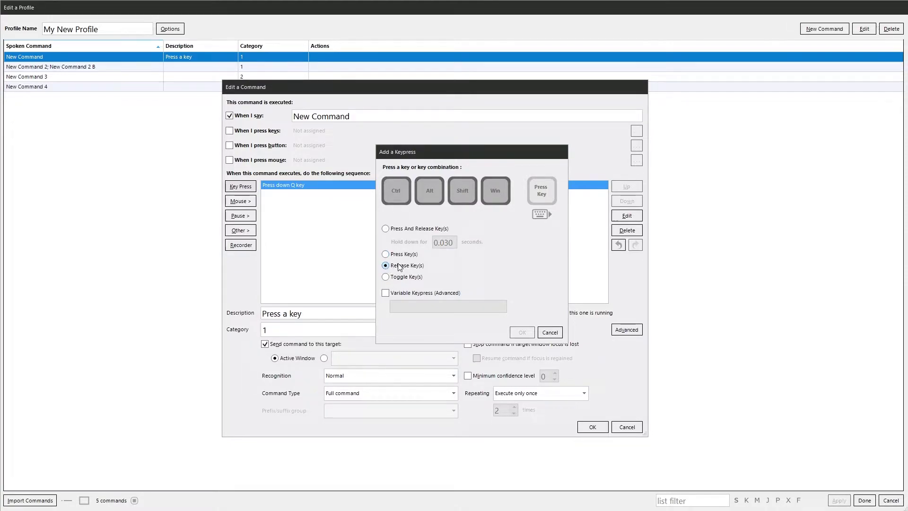
key(q)
click(522, 332)
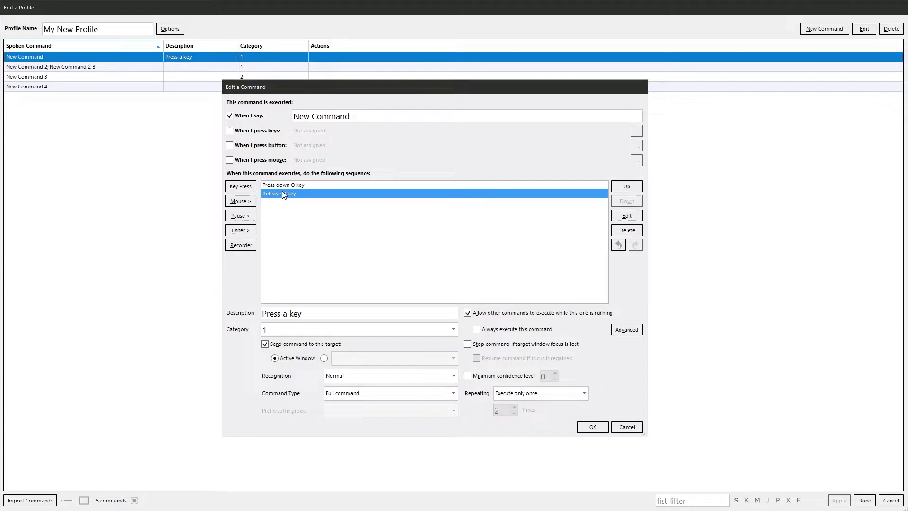
key(Delete)
key(Delete)
Try a variable keypress action named EliteUIUP and cancel it.
click(243, 187)
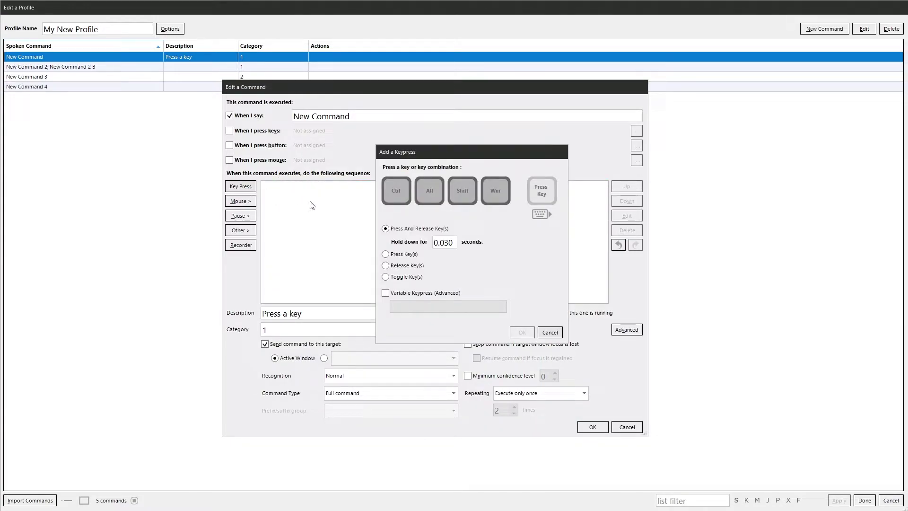
click(385, 294)
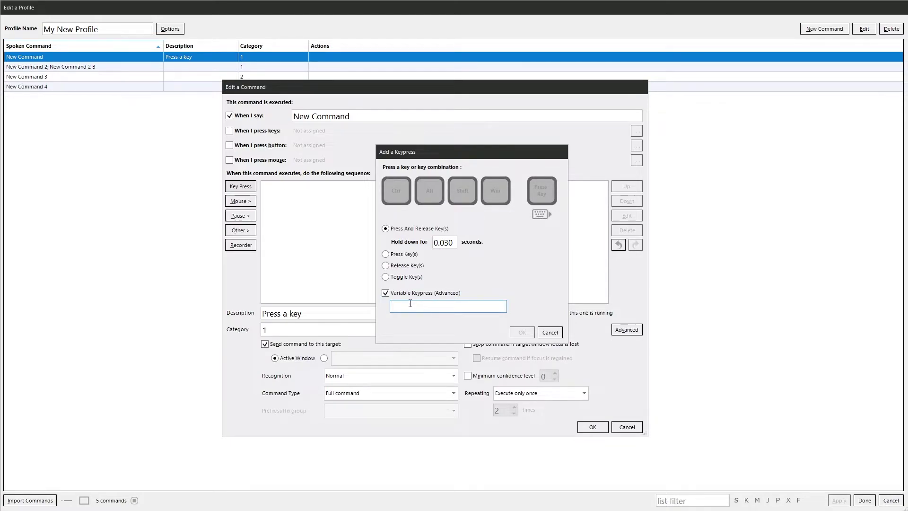
click(410, 305)
text(EliteUIUP)
key(Escape)
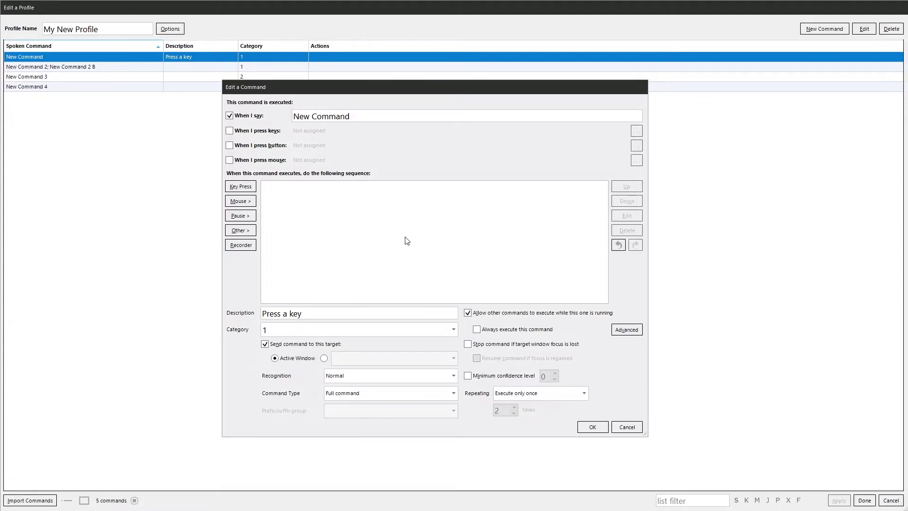
Examine the mouse move action's options for fixed coordinates, text/token-based coordinates, application window coordinates and specific locations, without adding the action.
click(234, 202)
click(273, 199)
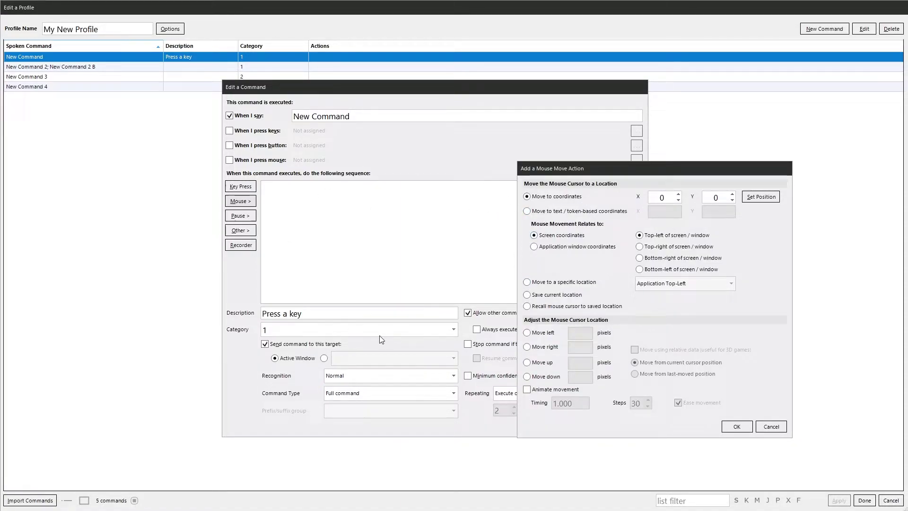
click(664, 198)
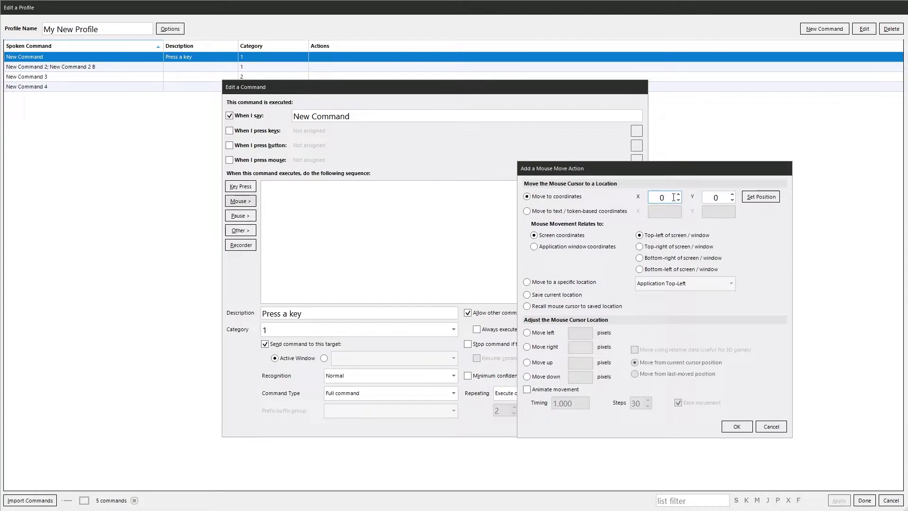
click(544, 213)
click(663, 212)
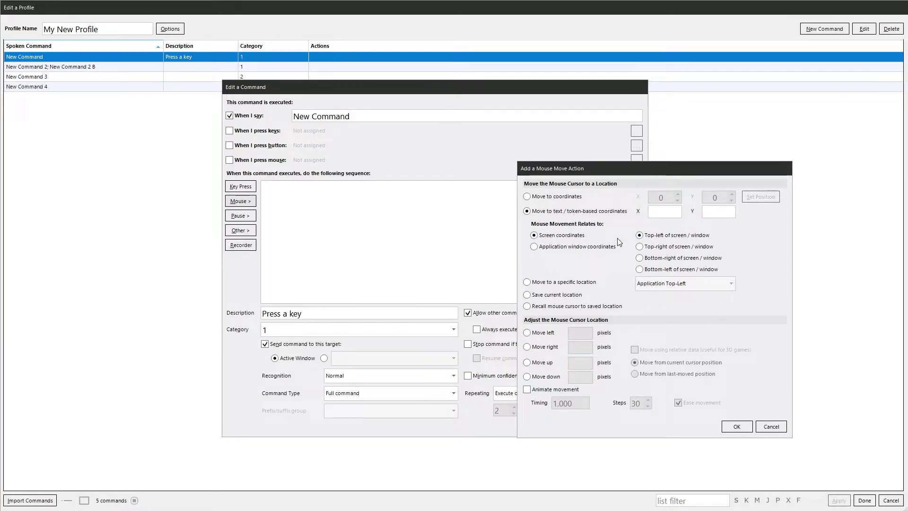
click(561, 247)
click(549, 284)
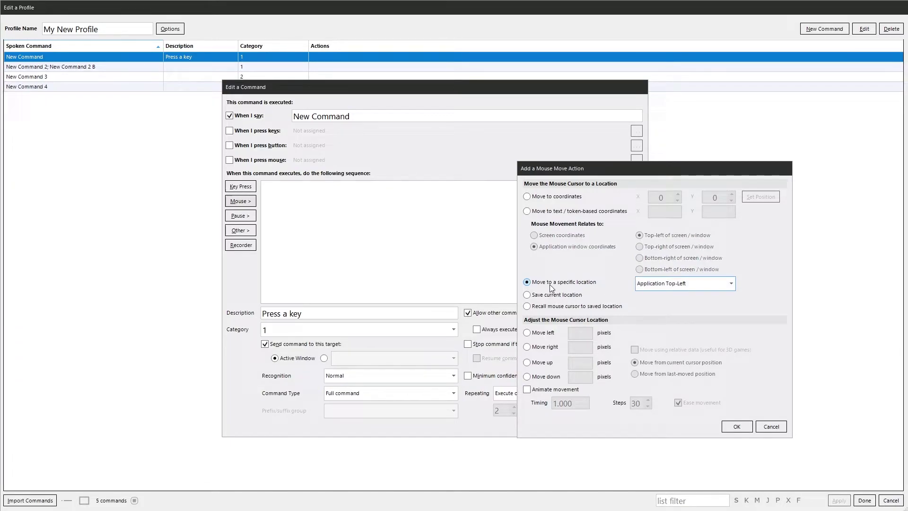
click(723, 282)
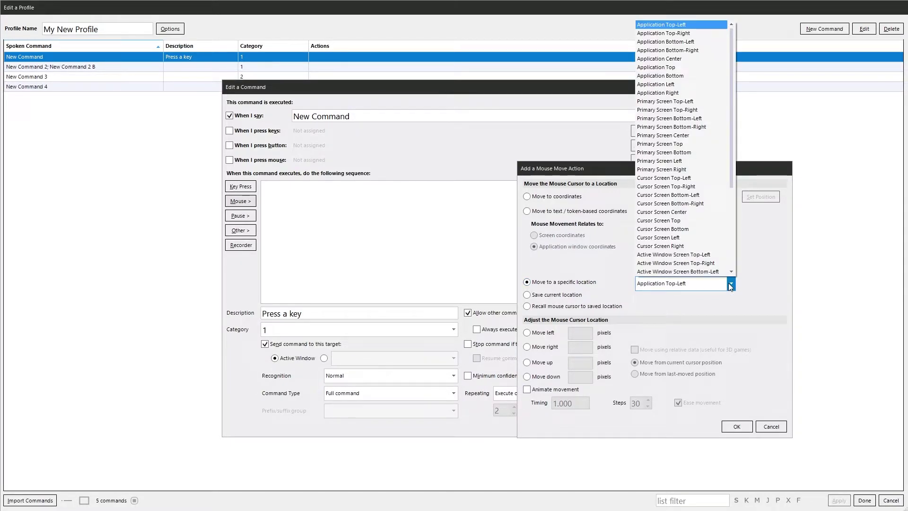
scroll(686, 169, down, 5)
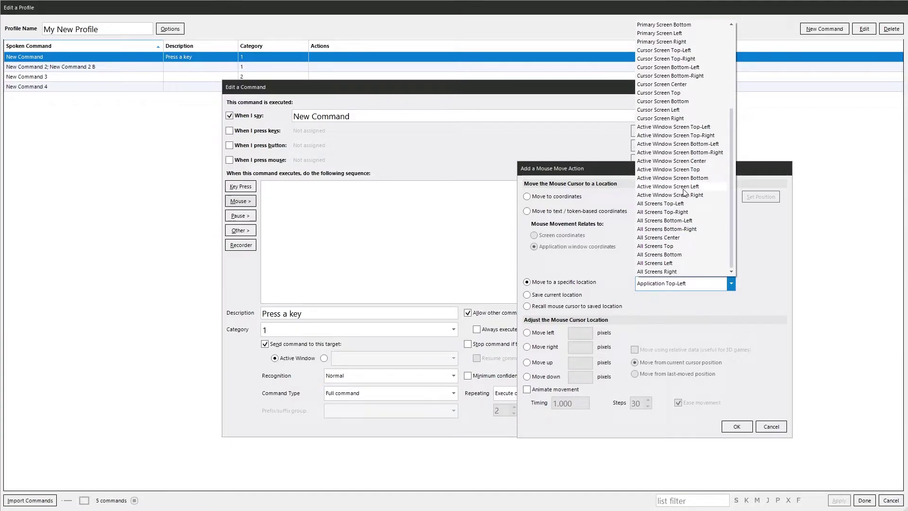
click(591, 262)
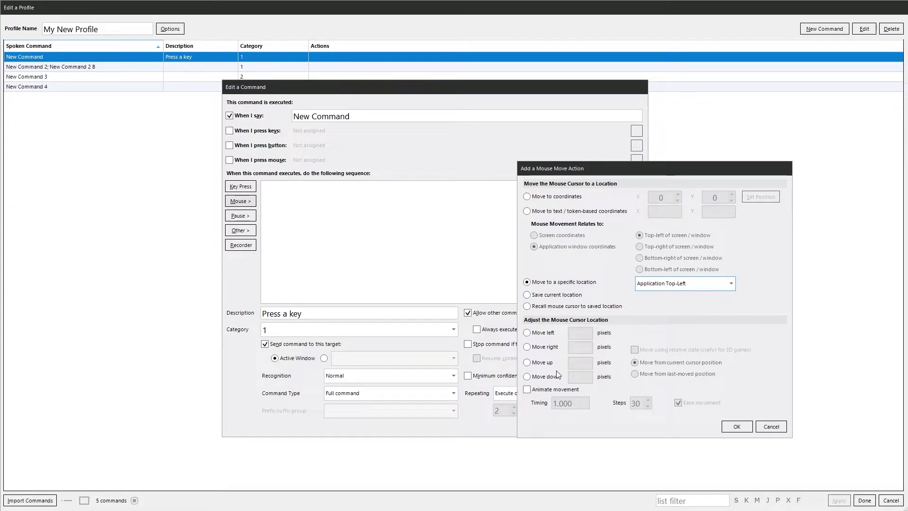
key(Escape)
Examine the mouse click action's button and scroll options without adding the action.
click(239, 201)
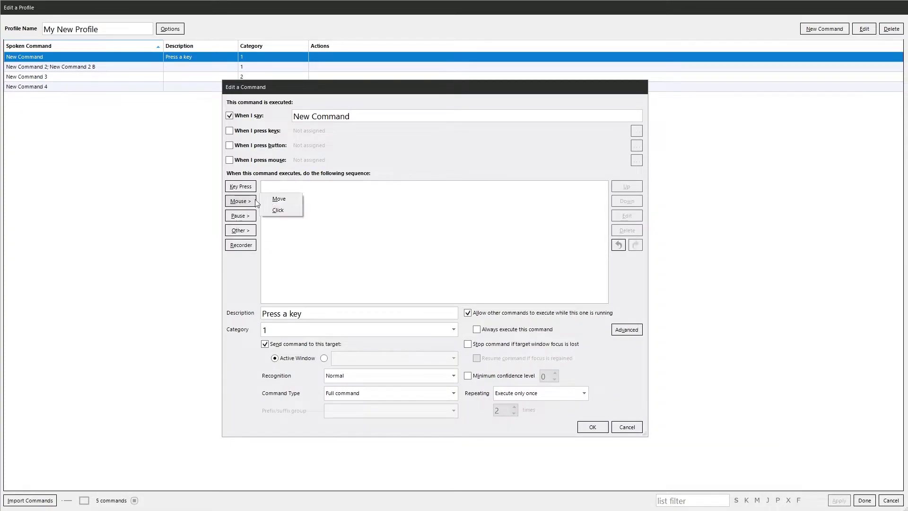
click(278, 210)
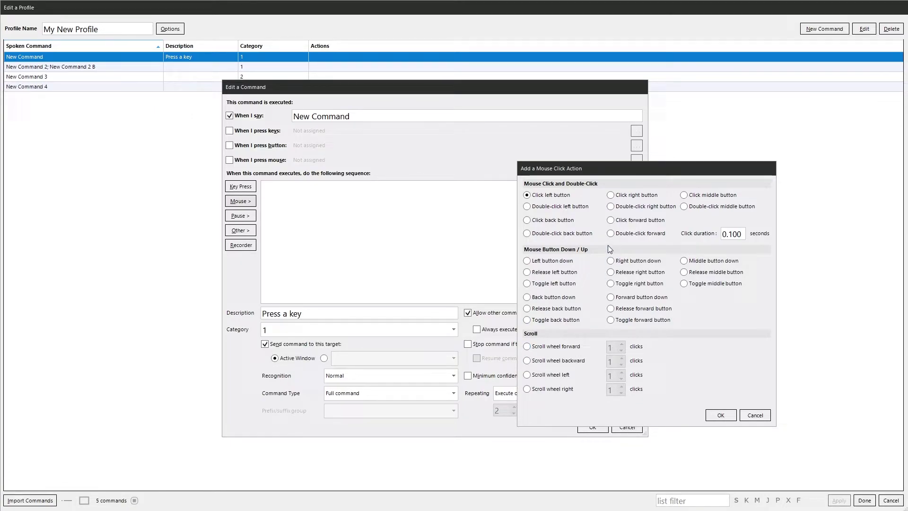
click(755, 415)
Examine the custom-length pause action's duration setting without adding the action.
click(240, 216)
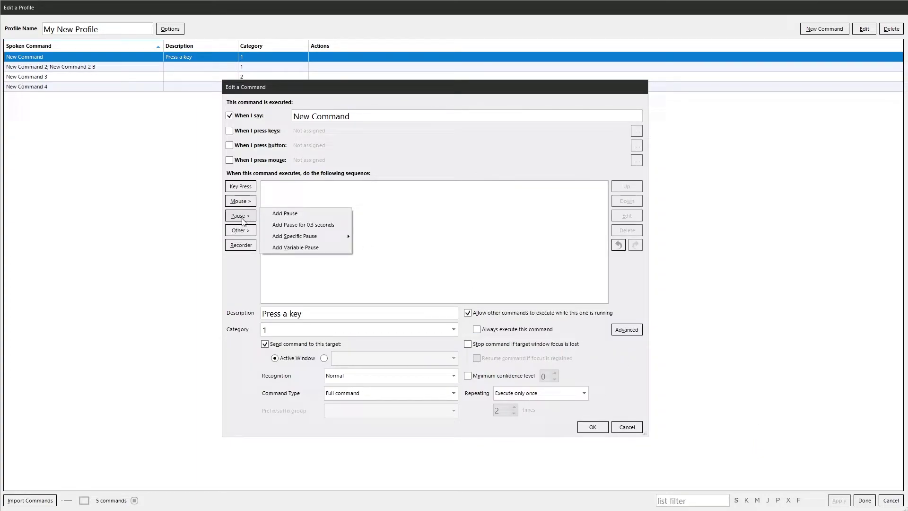
click(297, 216)
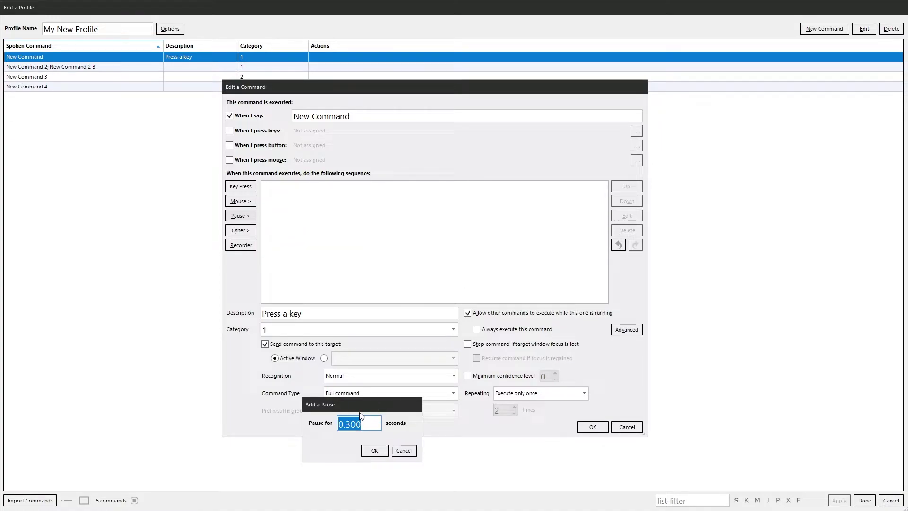
drag(371, 406, 429, 223)
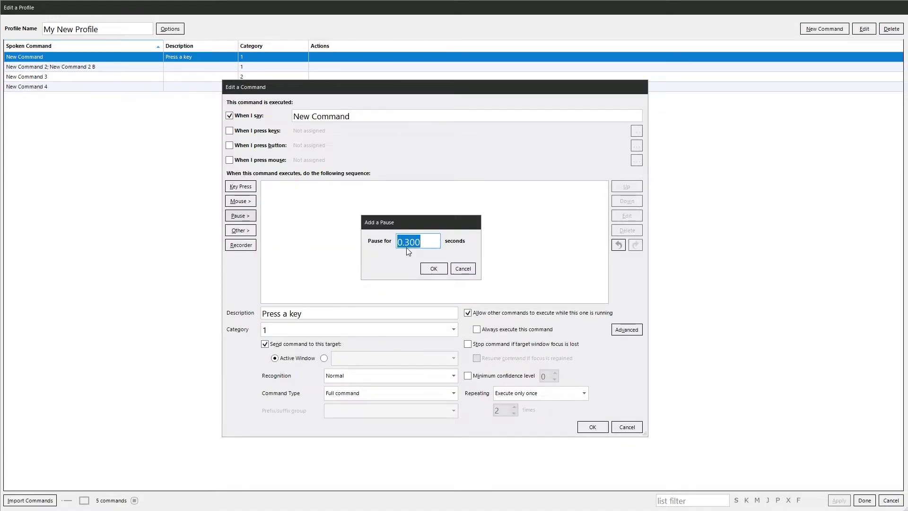
click(463, 269)
Add a 0.3-second pause action to the command's sequence.
click(239, 218)
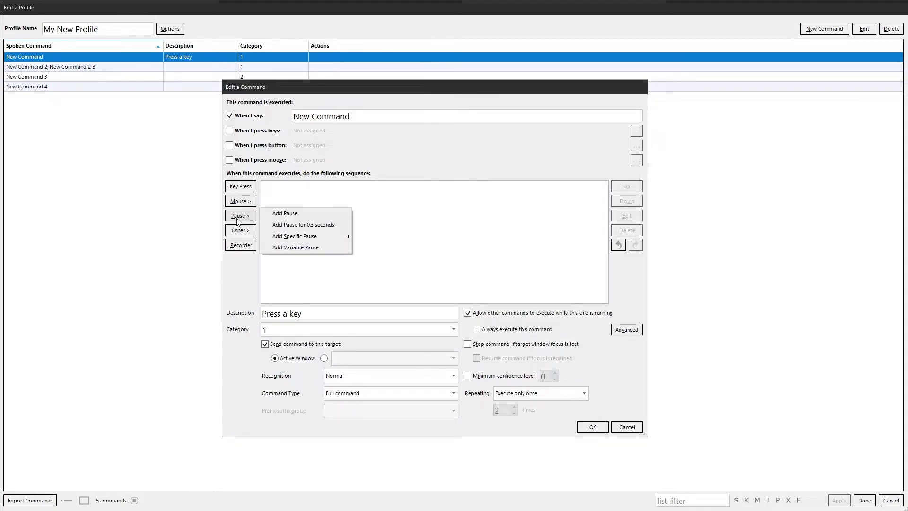
click(292, 226)
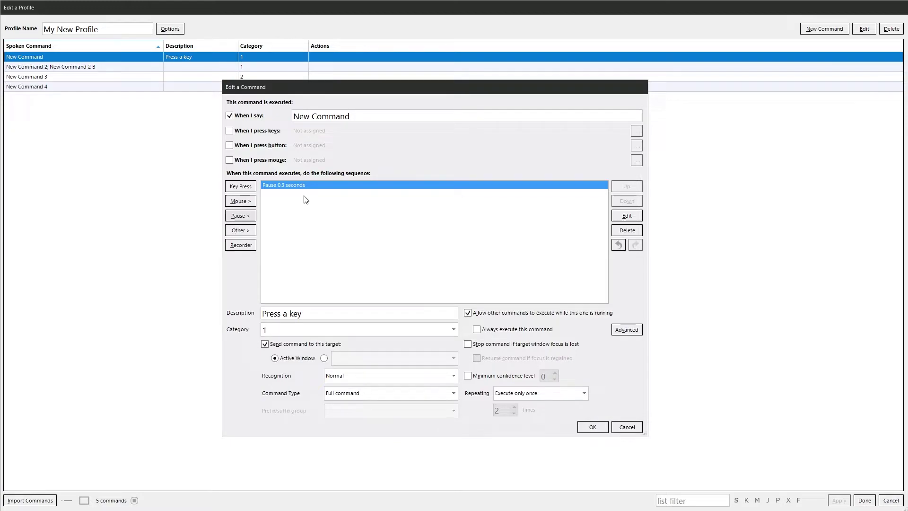
Add a variable pause action using the decimal variable PauseTime, and delete both pause actions from the sequence.
click(240, 215)
mouse_move(294, 239)
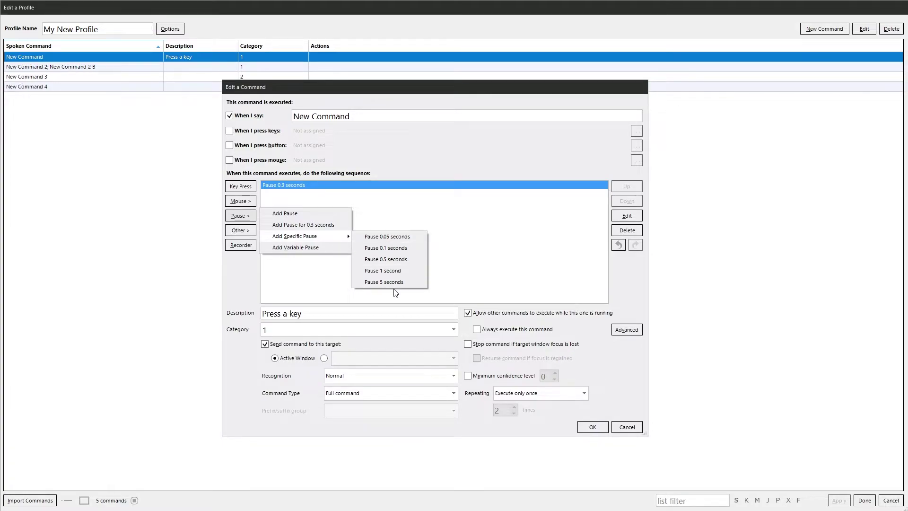
click(303, 250)
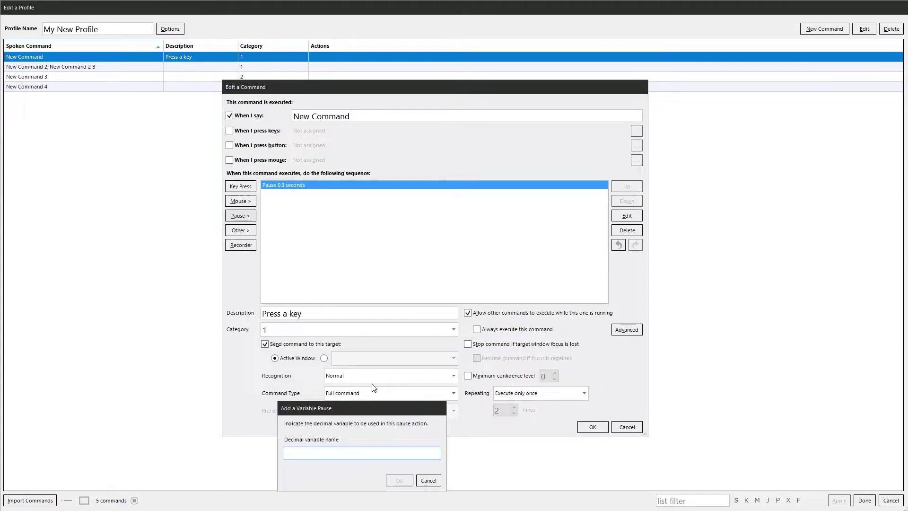
drag(377, 409, 429, 214)
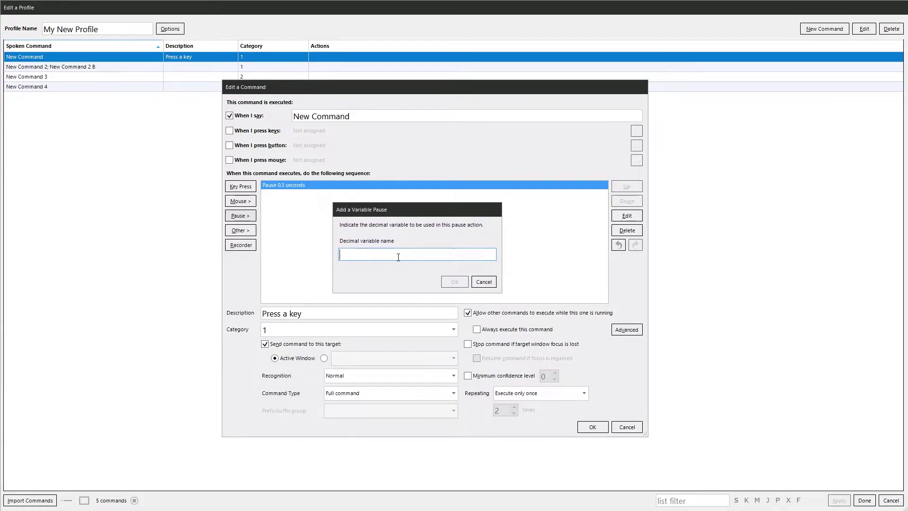
text(PauseTime)
key(Return)
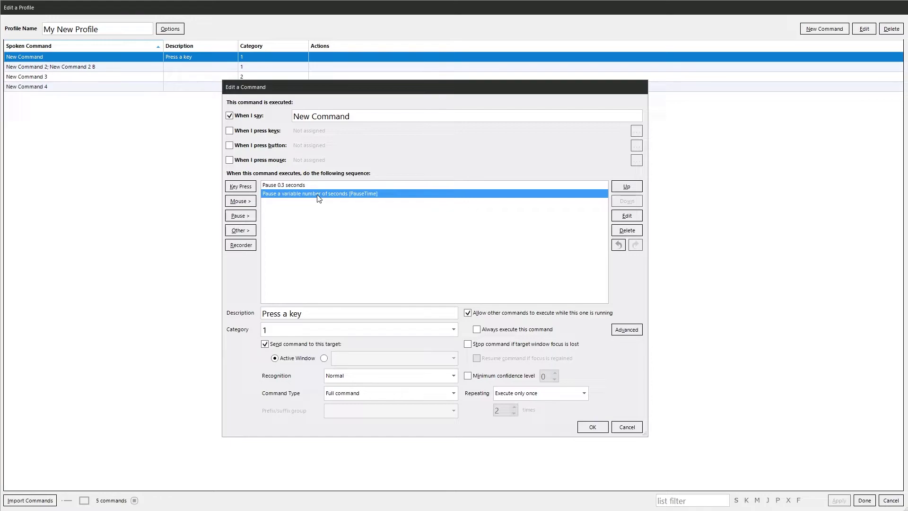
key(Delete)
key(Delete)
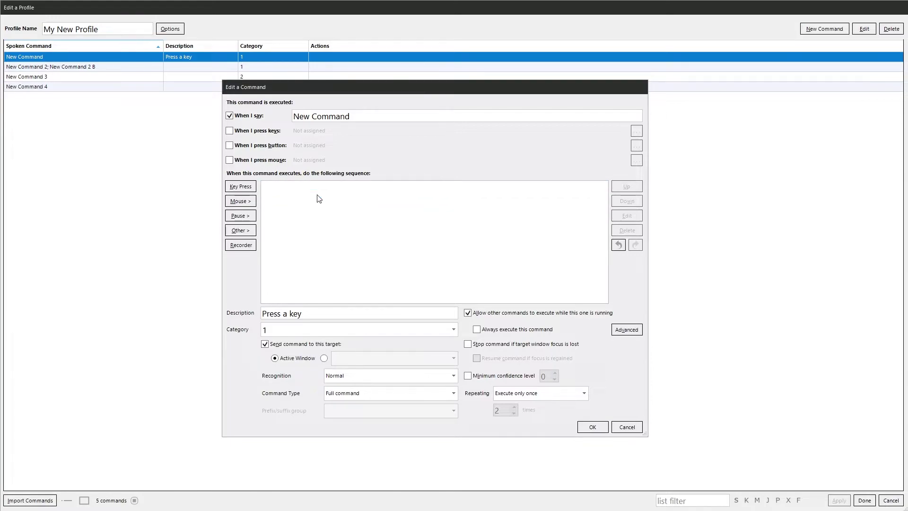
Examine the other action types available for the command, including Windows functions, value setting, user input, conditional blocks, loops, jumps and inline functions.
click(251, 231)
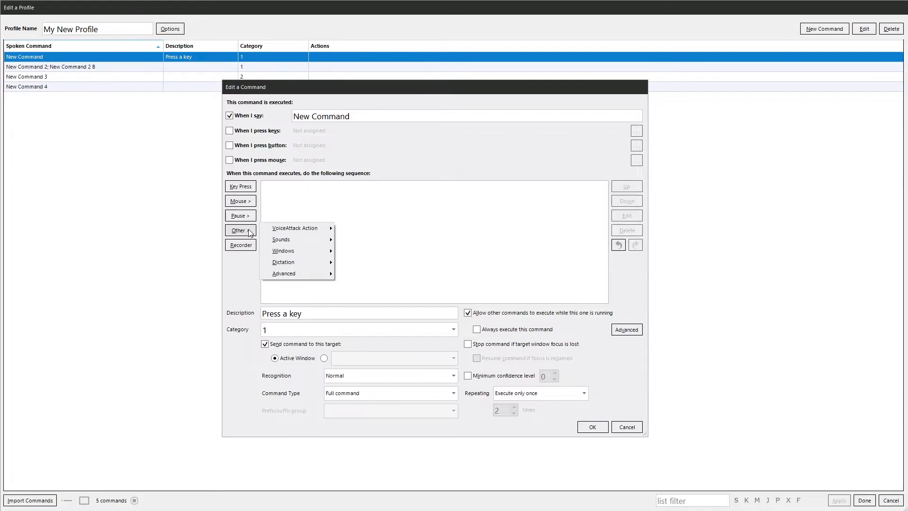
mouse_move(285, 230)
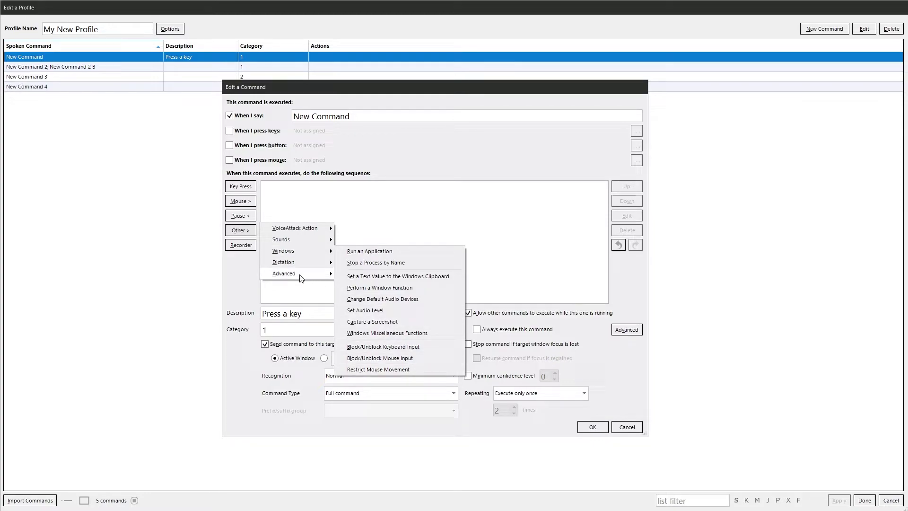
mouse_move(284, 267)
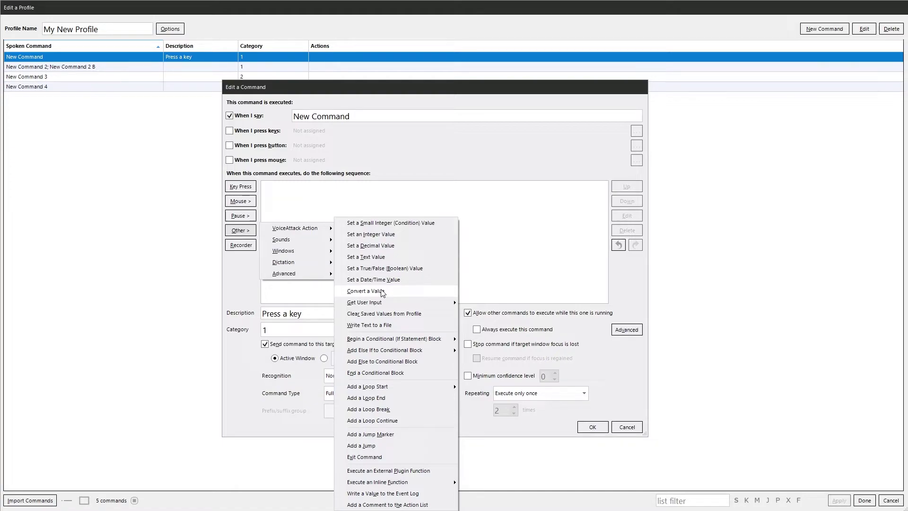
mouse_move(377, 305)
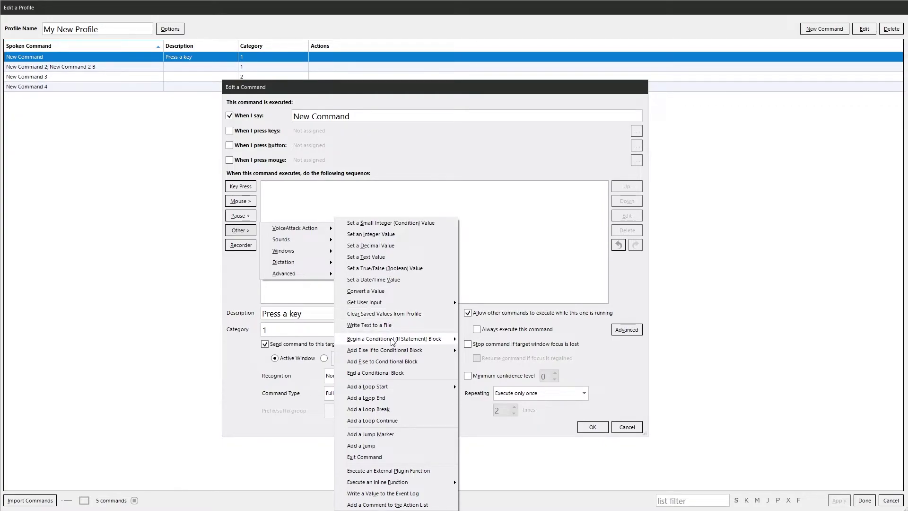
mouse_move(392, 341)
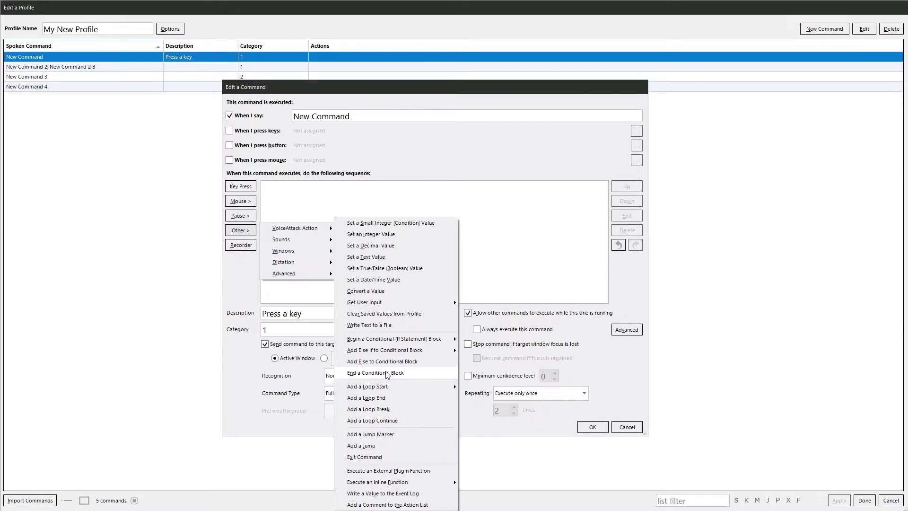
mouse_move(383, 390)
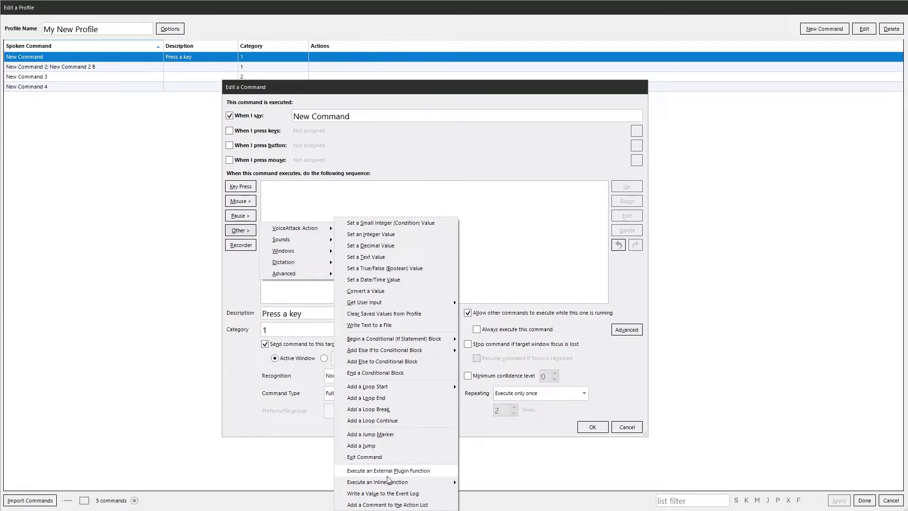
mouse_move(386, 483)
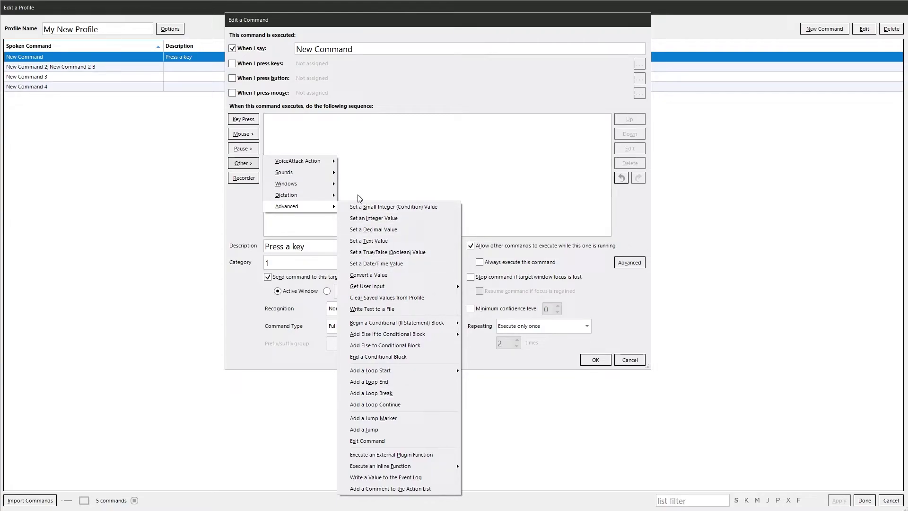
Record the key presses D, F, H, F, R and G in the key press and mouse event recorder, and discard the recording.
click(237, 180)
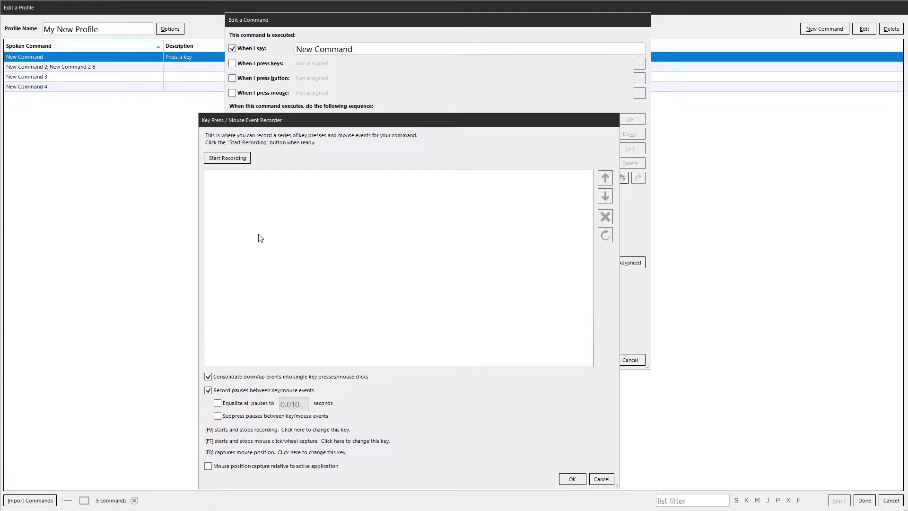
click(229, 159)
key(d)
key(f)
key(h)
key(f)
key(r)
key(g)
key(F9)
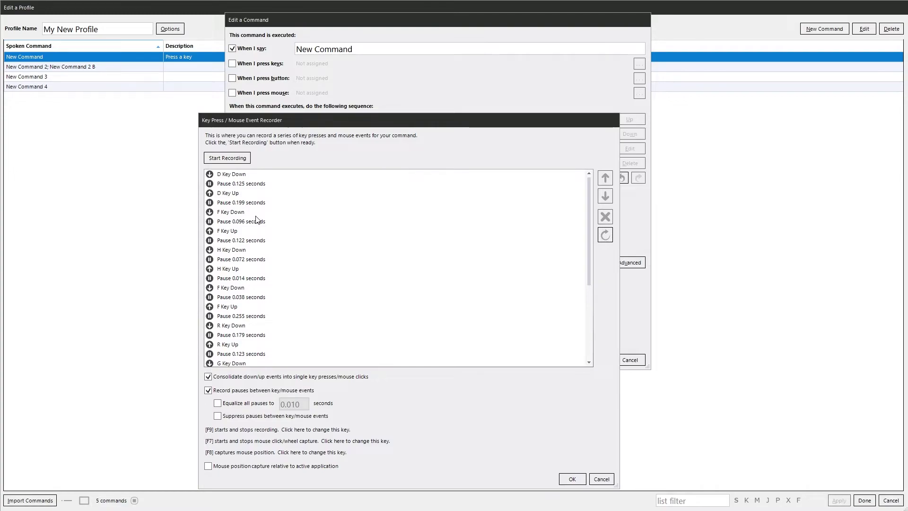
scroll(256, 219, down, 4)
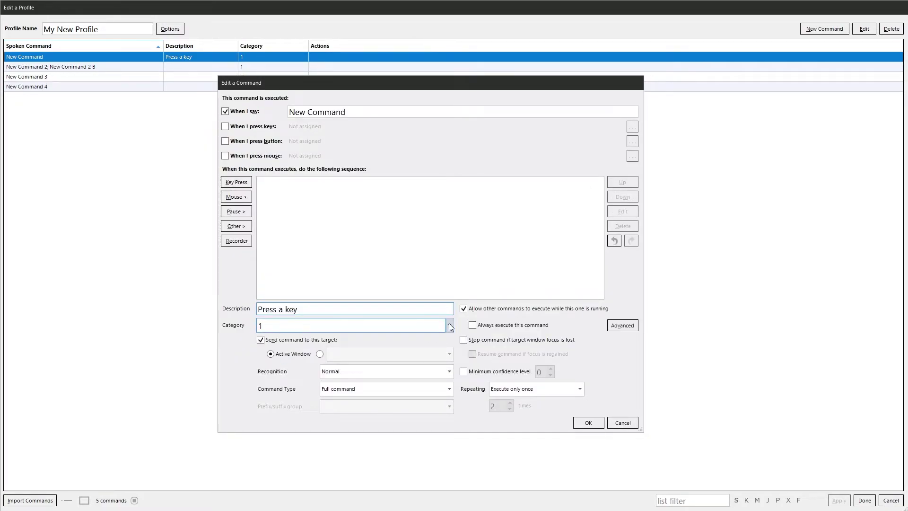
View the command's category choices, and try targeting a specific window before restoring the active window as the target.
click(406, 329)
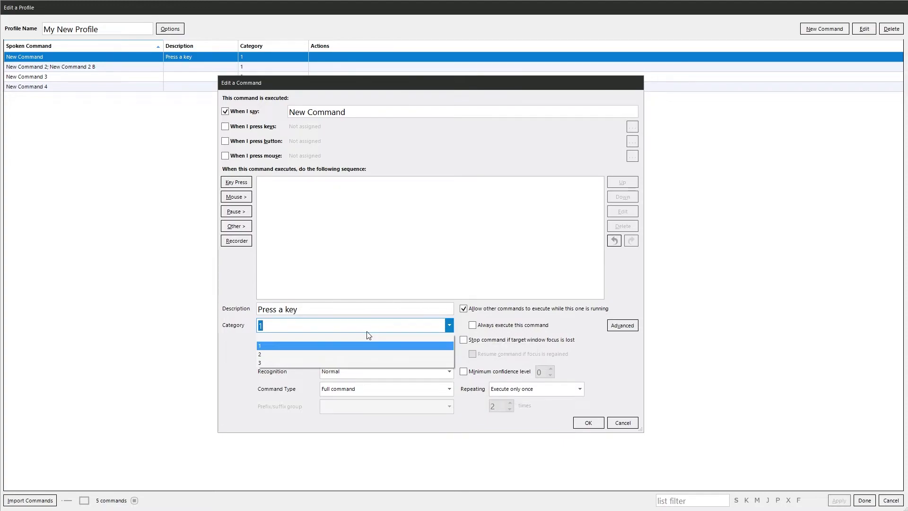
click(248, 341)
click(260, 340)
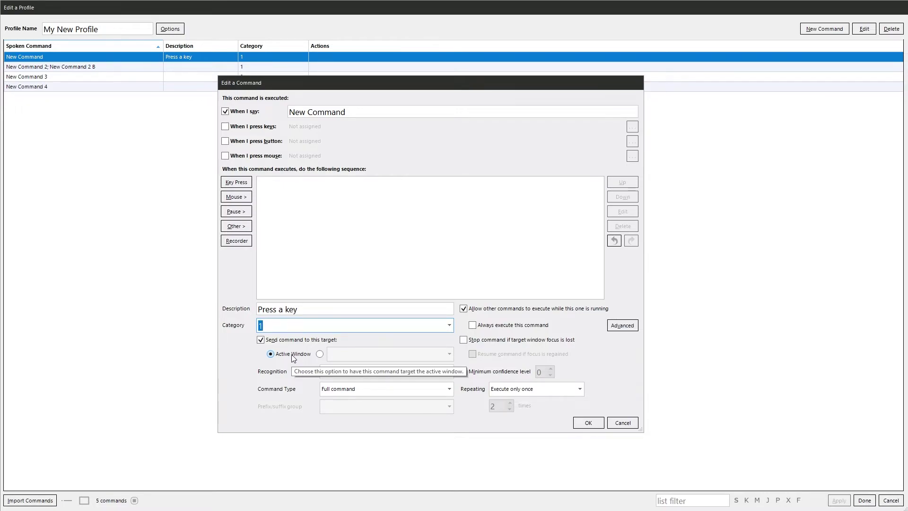
click(319, 353)
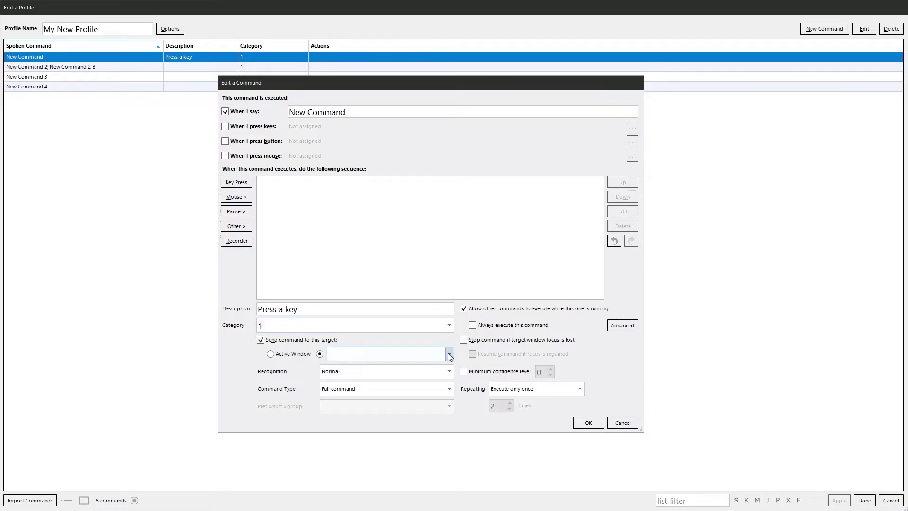
click(449, 356)
click(222, 374)
click(276, 355)
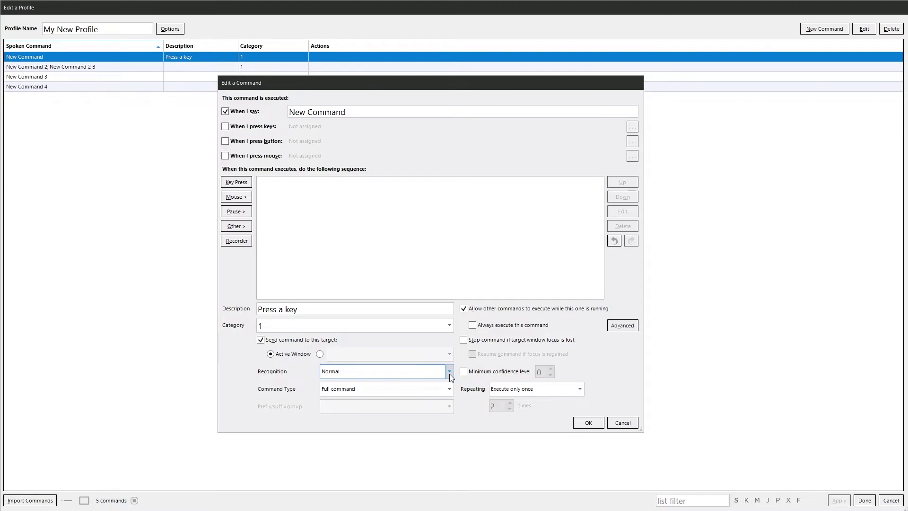
Examine the recognition choices for the command without changing the selection.
click(449, 371)
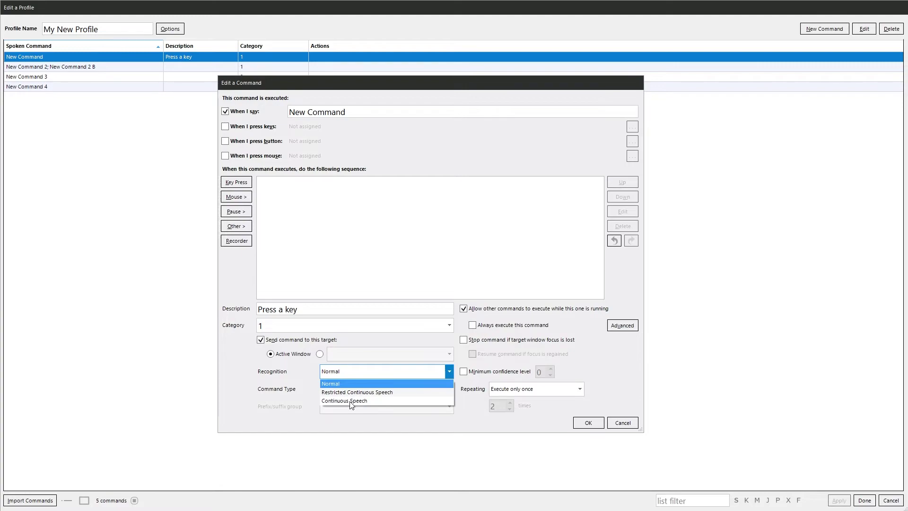
click(228, 389)
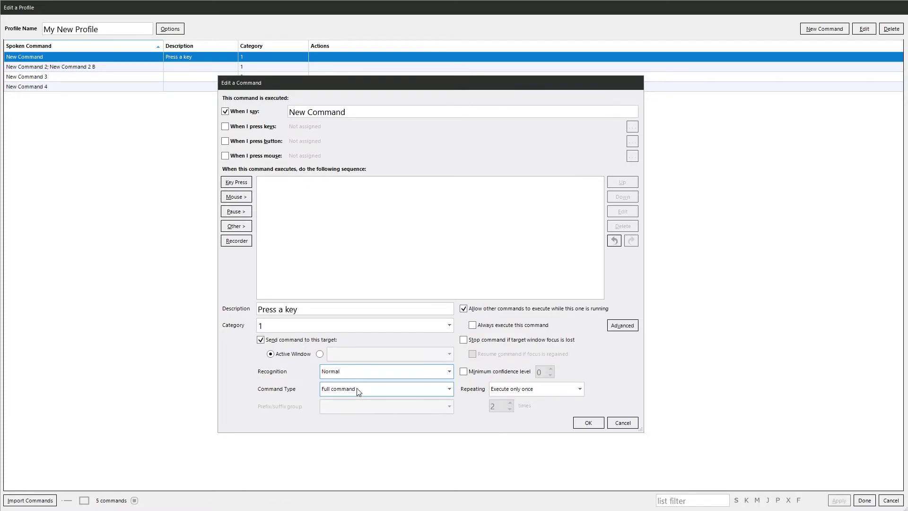
Set the command type to Command prefix and view the available prefix/suffix groups.
click(450, 390)
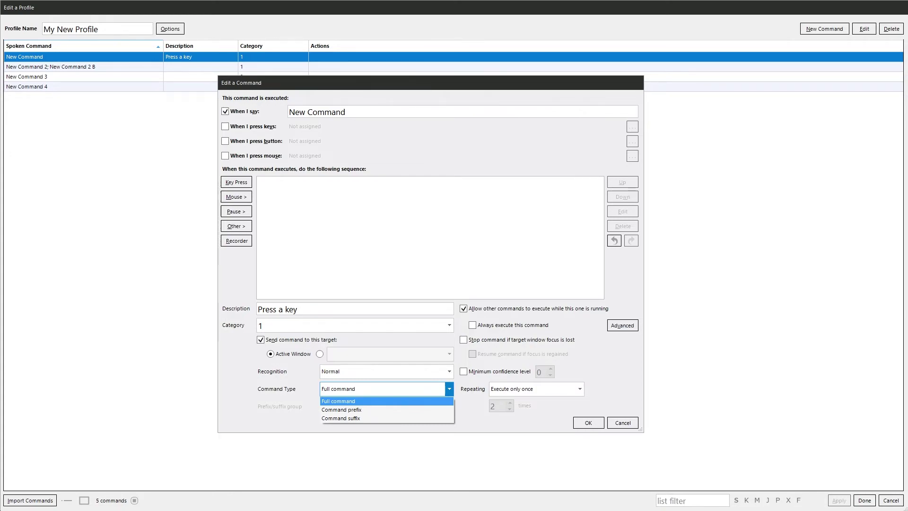
key(Down)
key(Return)
key(Tab)
key(alt+Down)
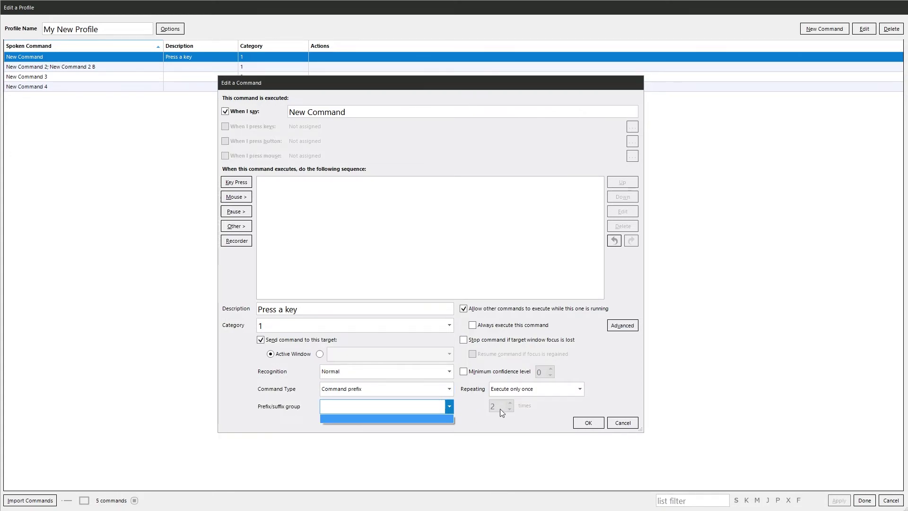
click(627, 371)
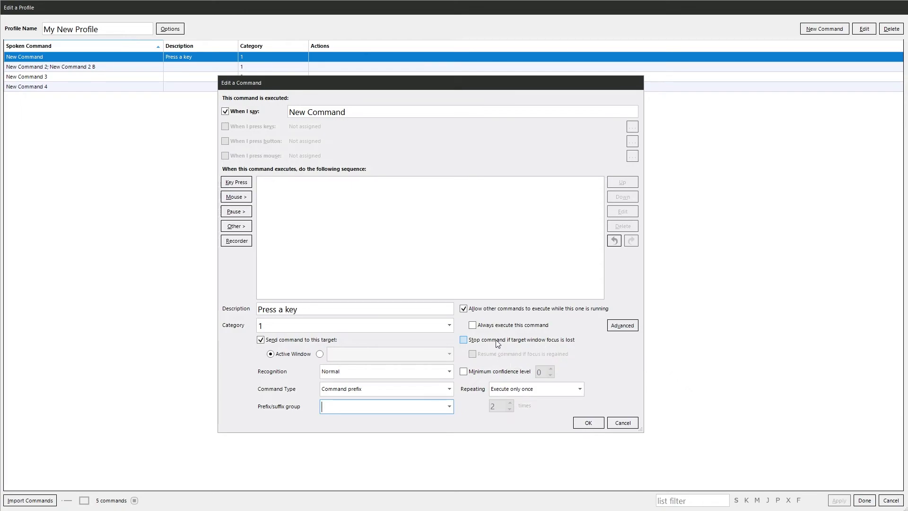
Try the option to stop the command if target window focus is lost, and turn it off again.
click(497, 341)
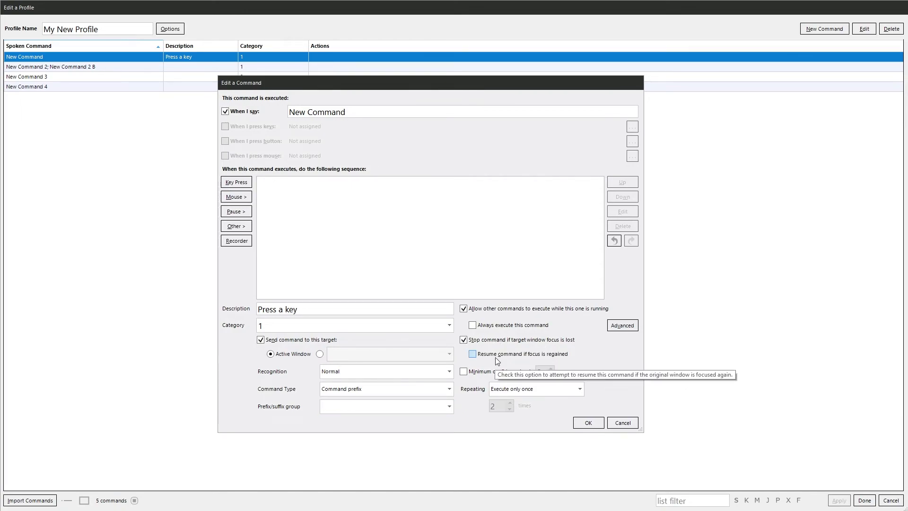
click(493, 342)
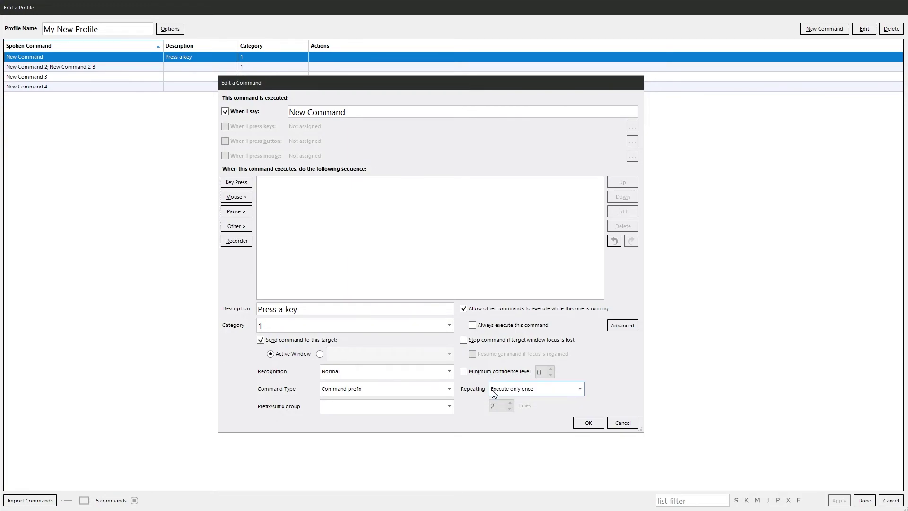
Examine the command's repeating choices and its advanced/experimental options without changing them.
click(579, 389)
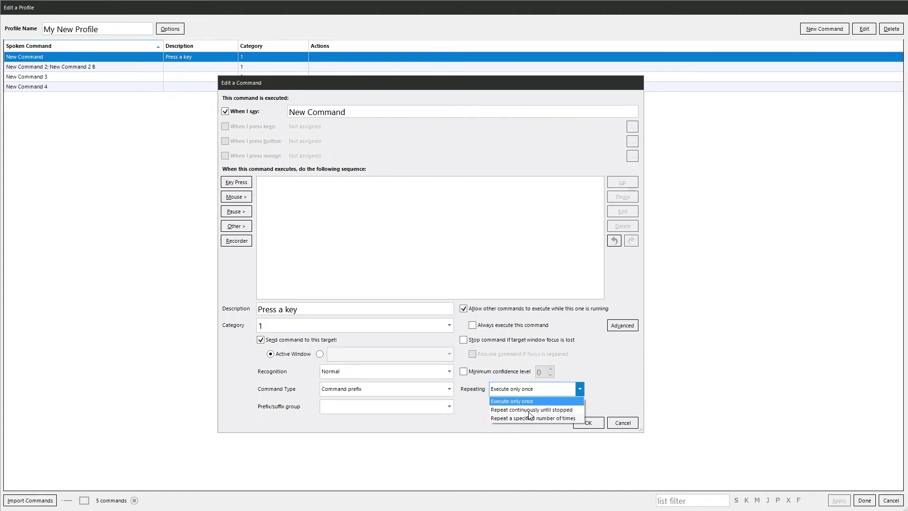
click(471, 414)
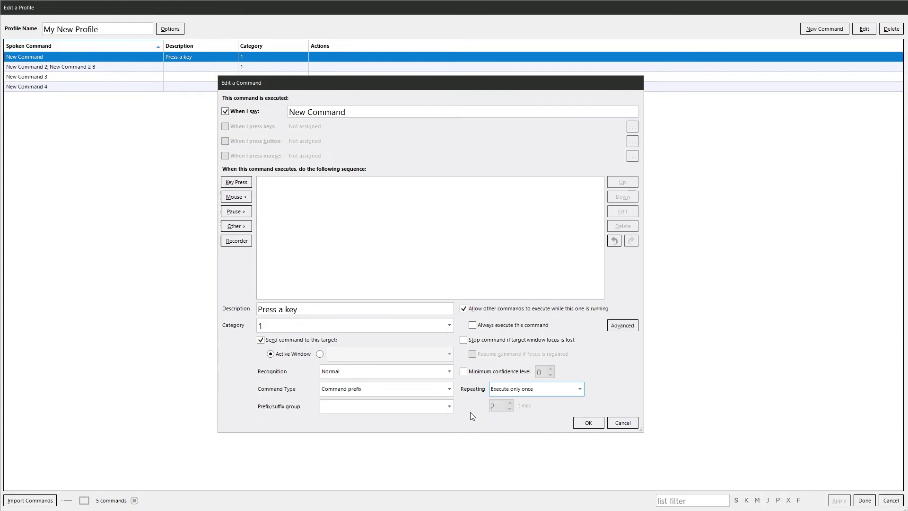
click(633, 328)
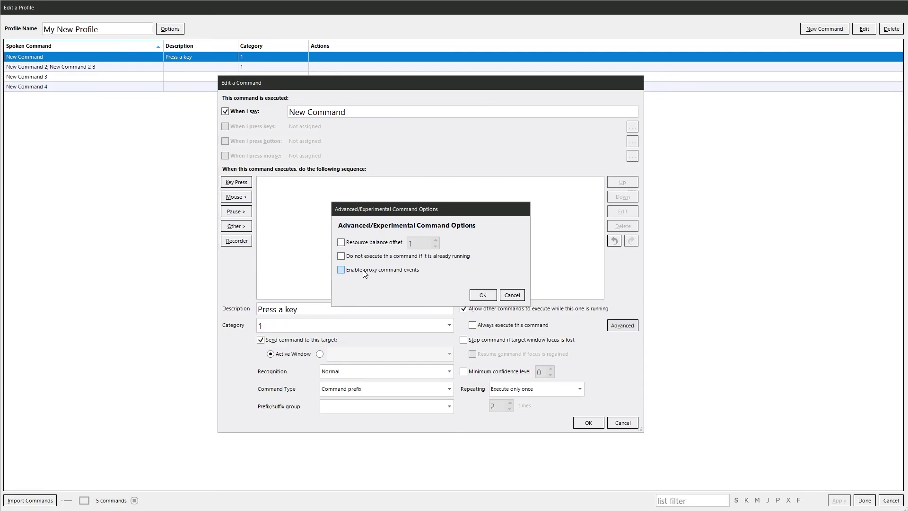
key(Escape)
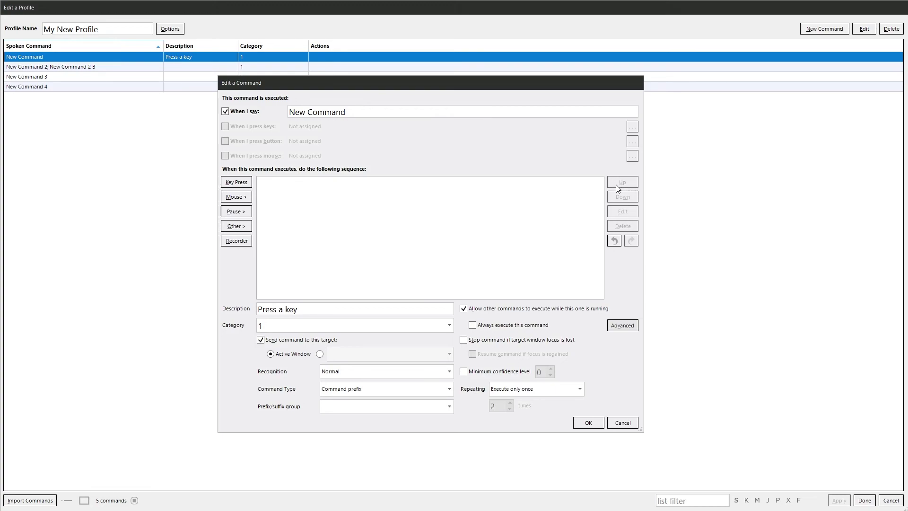
Add two key press actions to the command's sequence, one for the F key and one for the S key.
click(237, 183)
key(f)
key(Return)
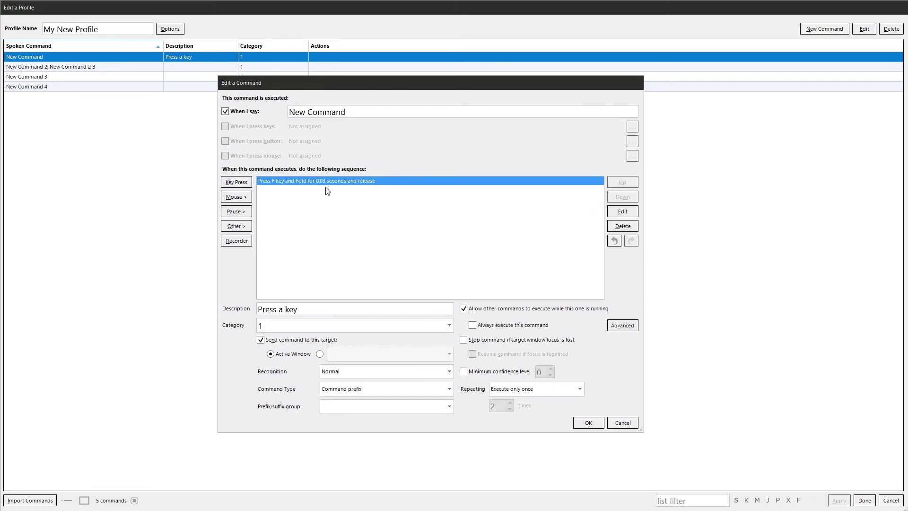
key(Return)
key(s)
key(Return)
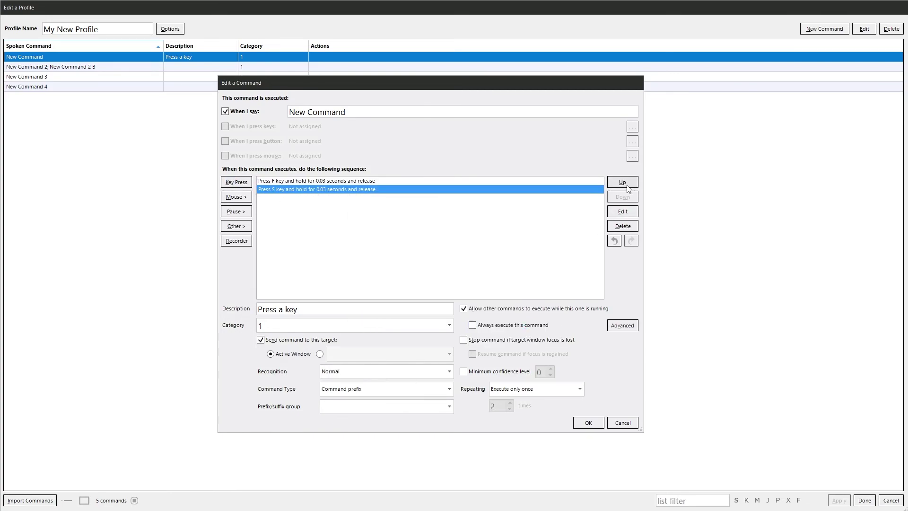
Move the S key press above the F key press and view its keypress settings without changing them.
click(622, 182)
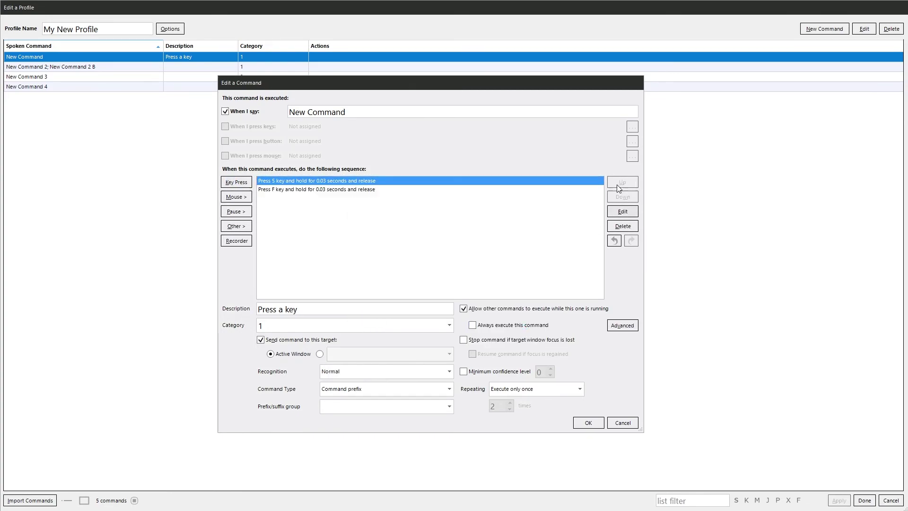
click(623, 212)
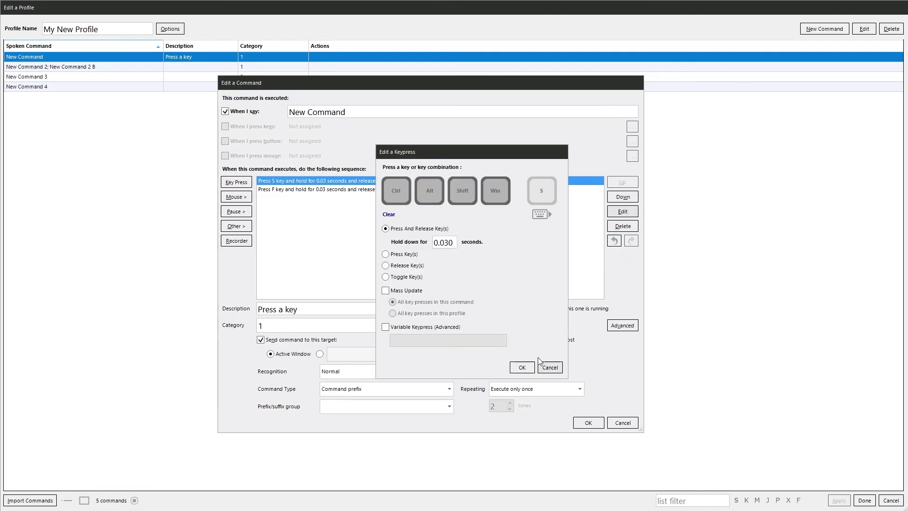
click(550, 368)
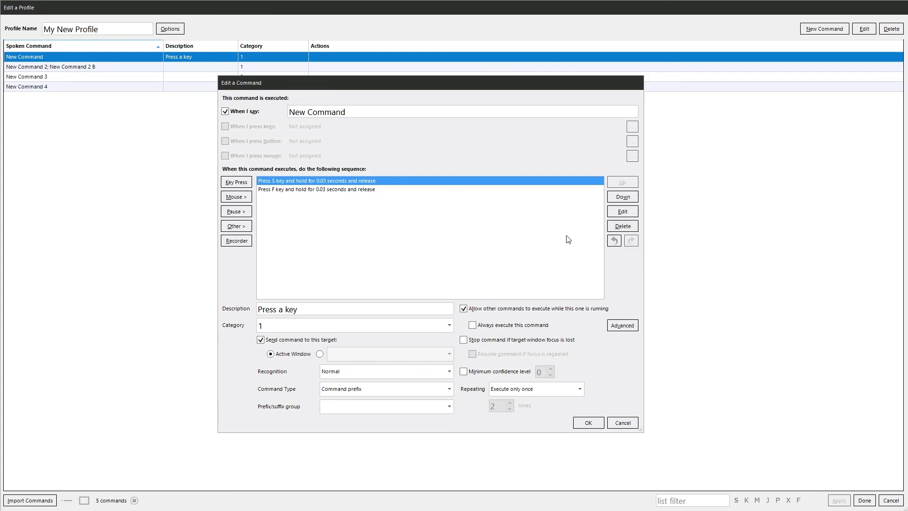
Delete the S key press from the sequence, undo the deletion and redo it.
key(Delete)
click(614, 240)
click(632, 241)
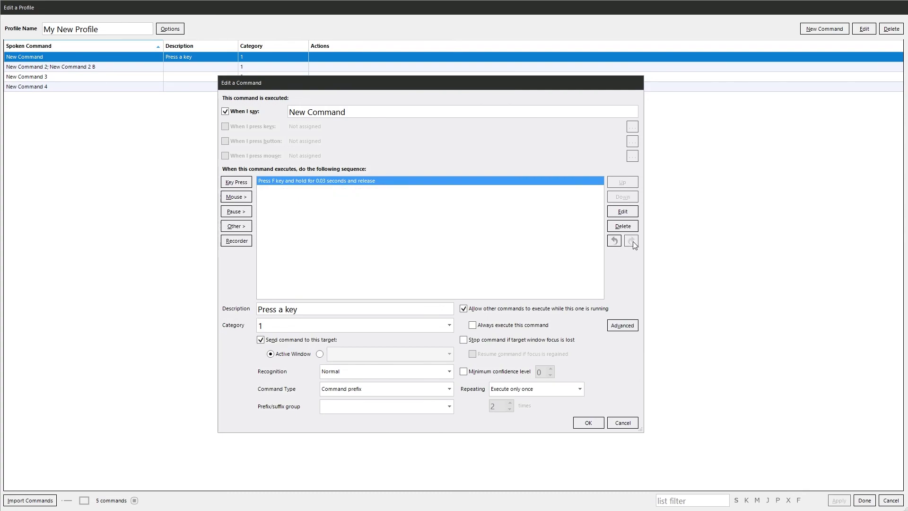
Examine the context options for the sequence and the F key press's settings without changing anything.
right_click(346, 205)
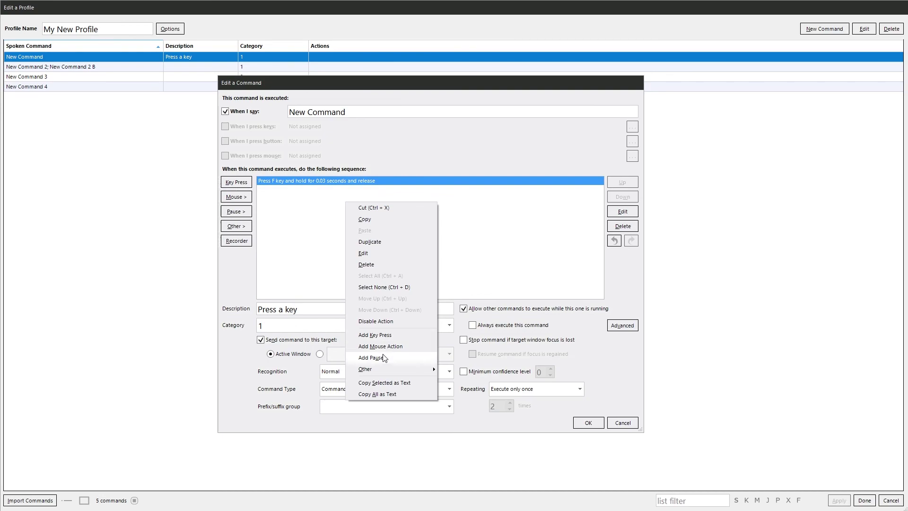
mouse_move(373, 370)
mouse_move(449, 375)
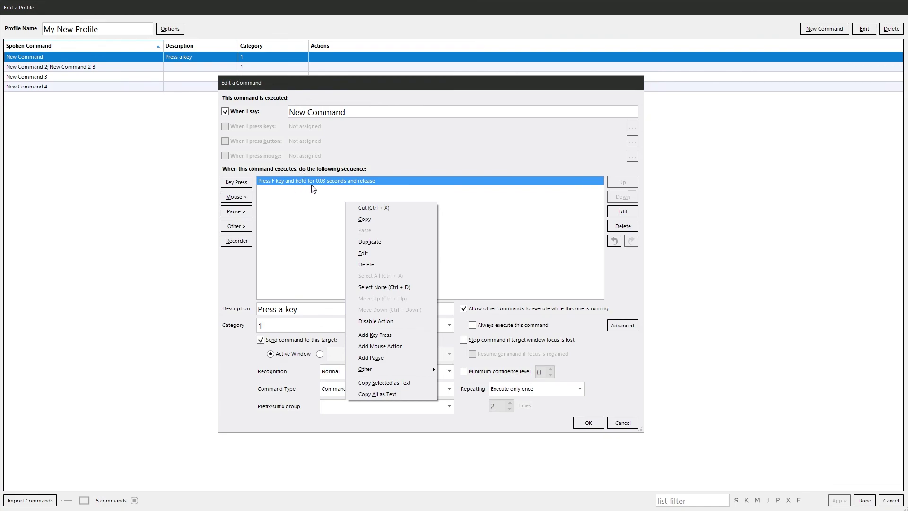
key(Escape)
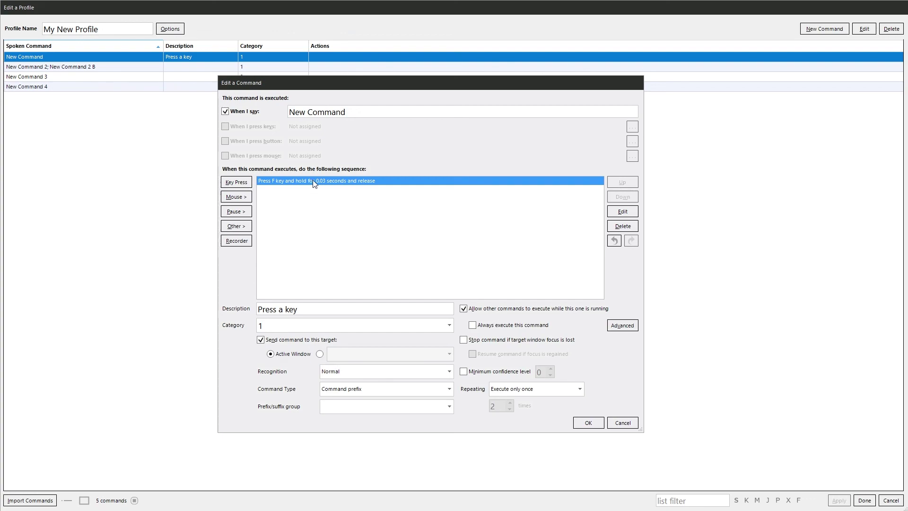
key(Return)
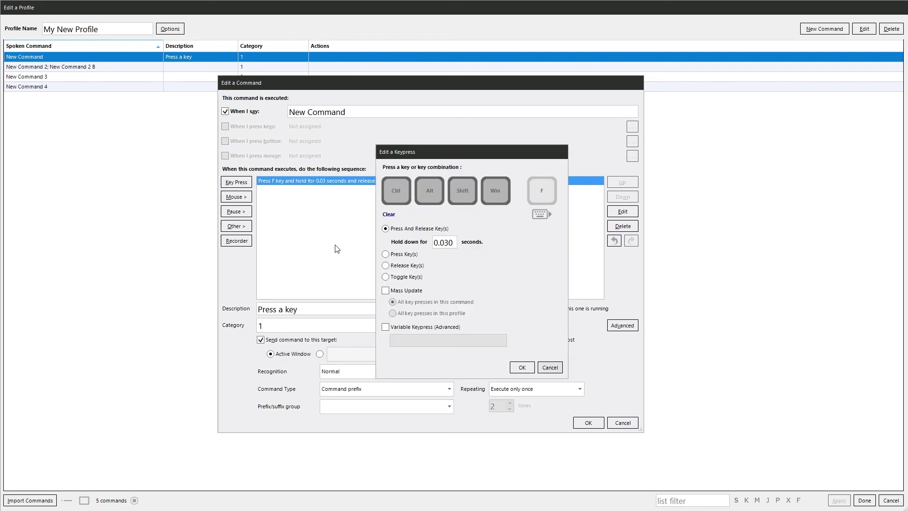
click(549, 367)
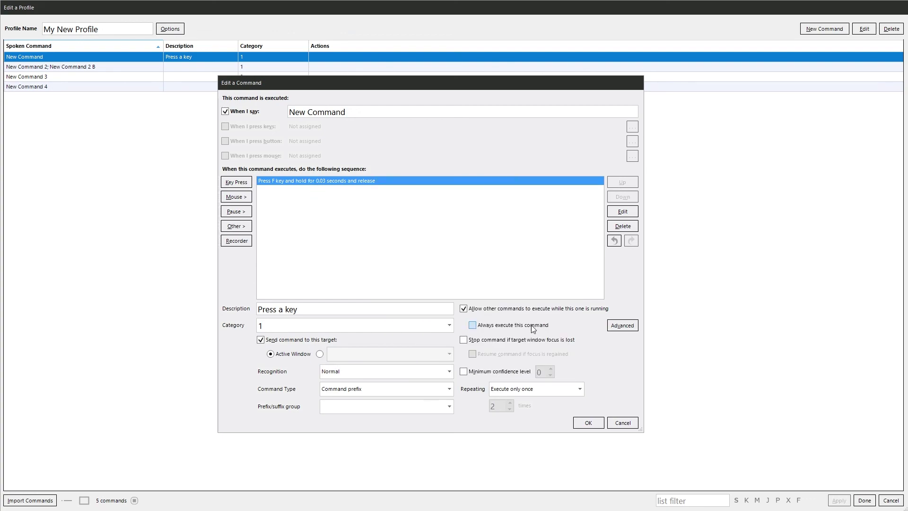